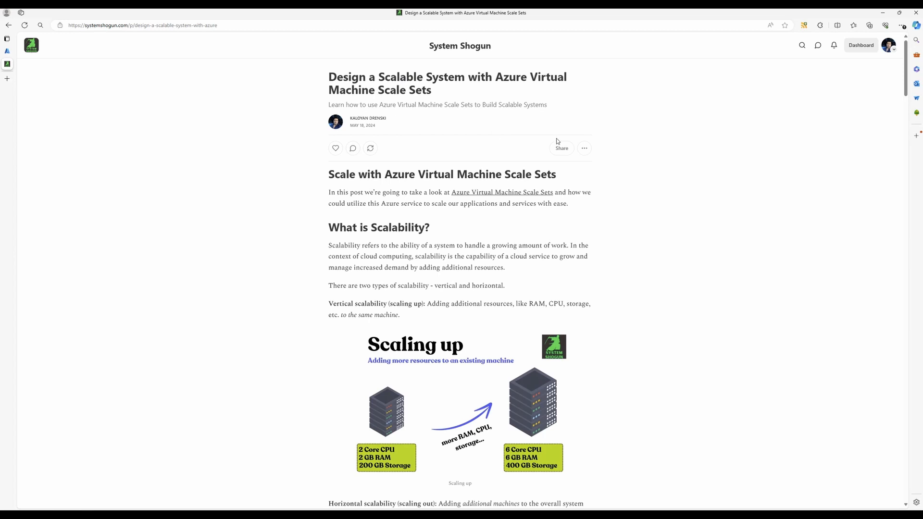
- Scroll the Azure scale sets article down to its Final Thoughts section
scroll(621, 237, down, 1)
scroll(621, 237, down, 20)
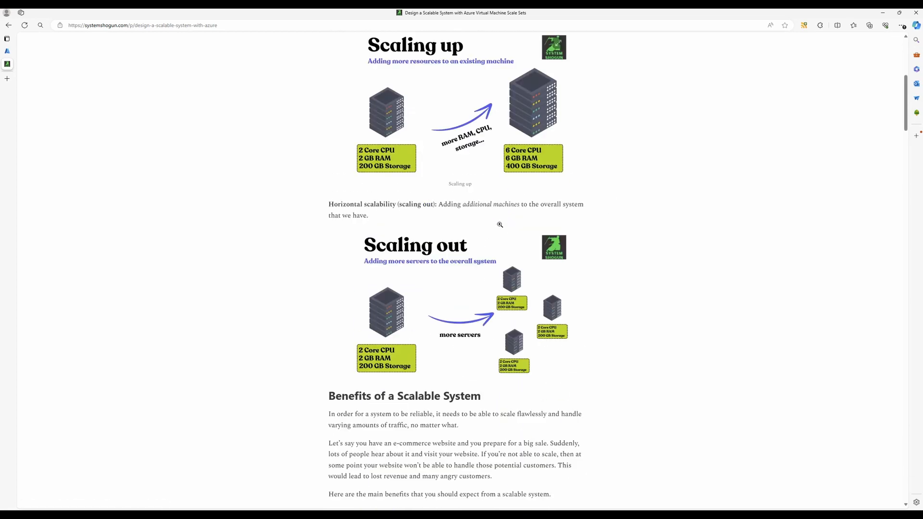
scroll(498, 206, down, 20)
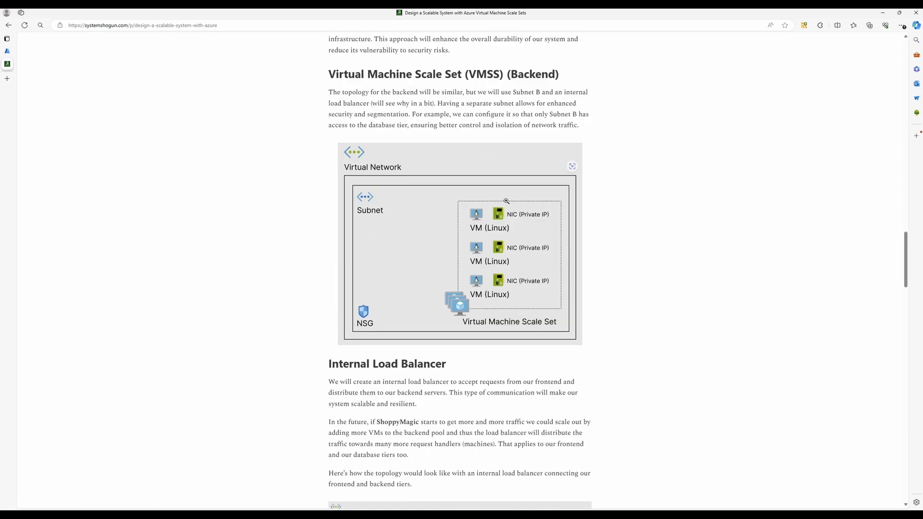
scroll(523, 199, down, 5)
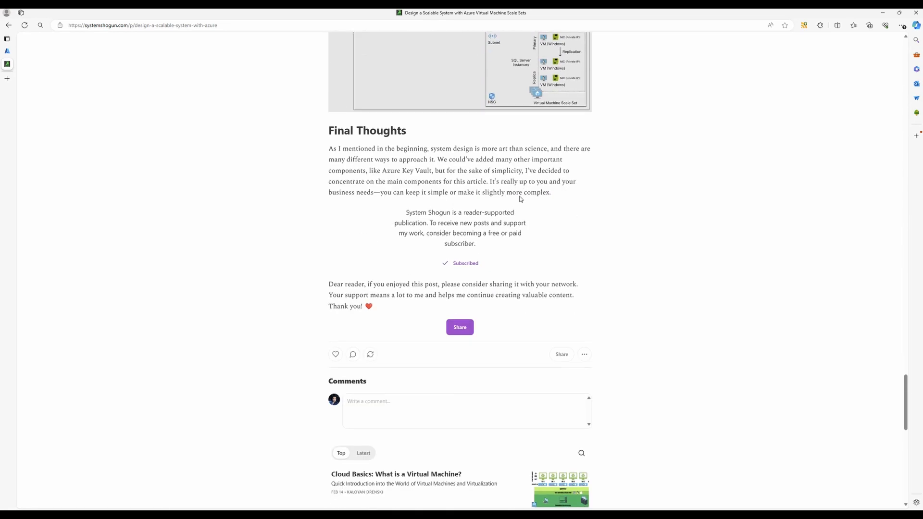
scroll(510, 250, up, 8)
click(447, 293)
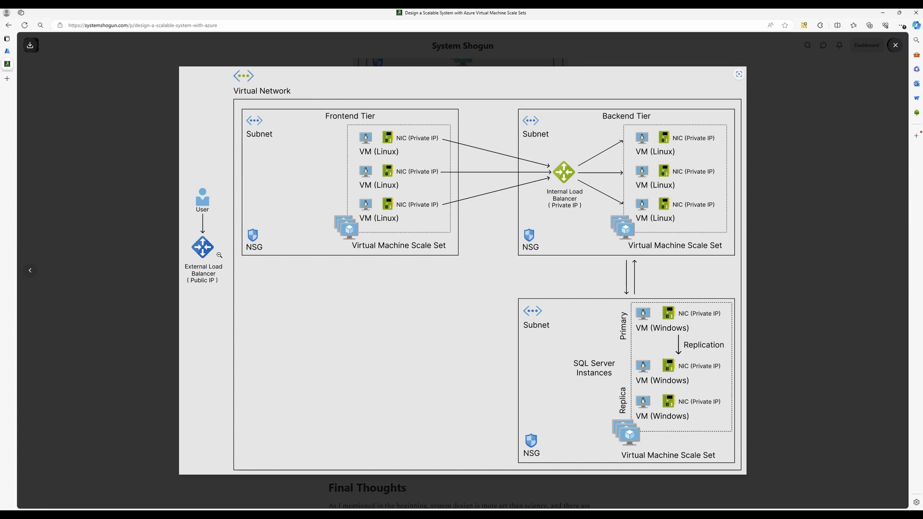
click(823, 148)
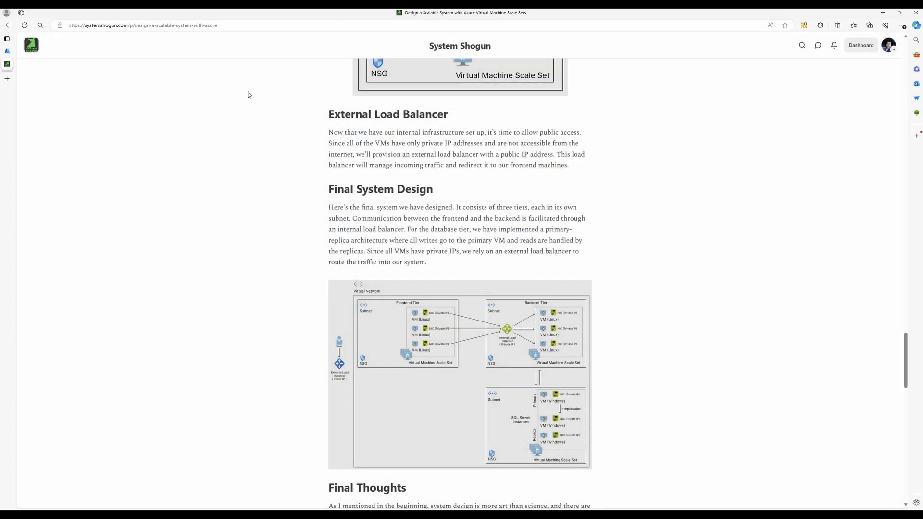
- Start a new resource group named rg-ShoppyMagic
click(7, 51)
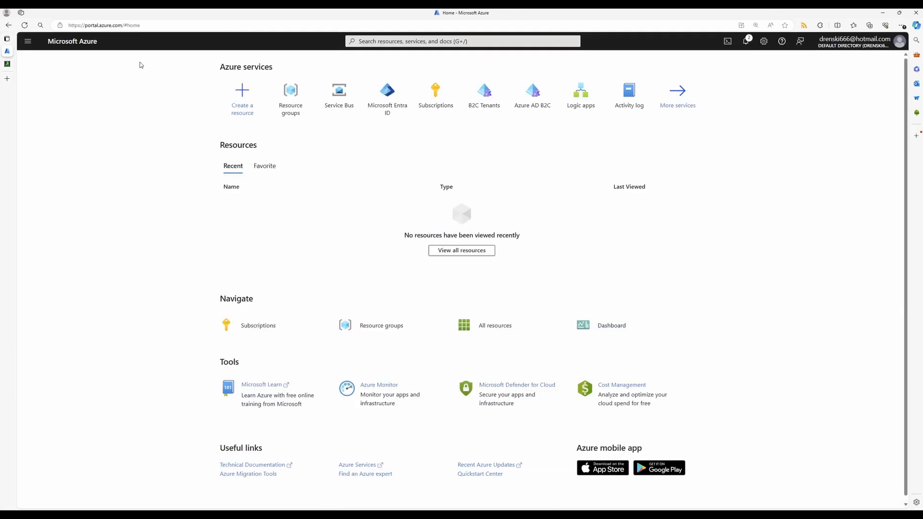
click(291, 96)
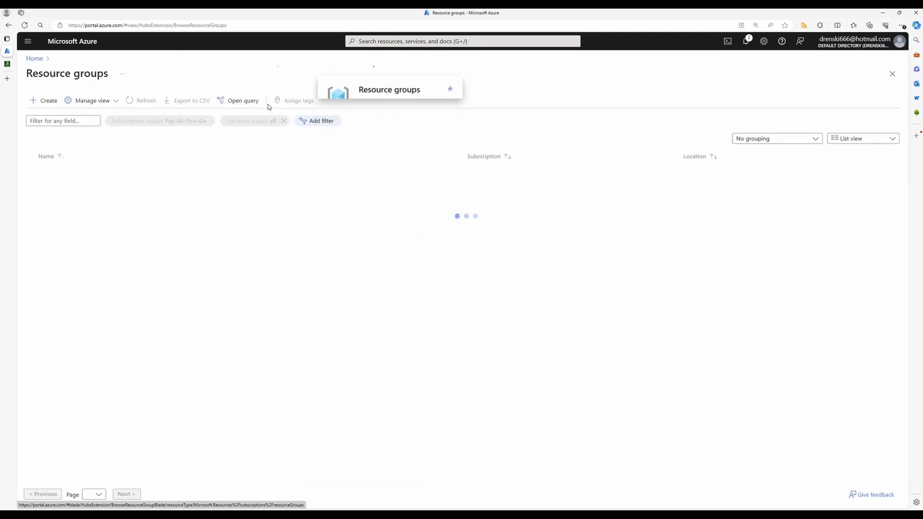
click(56, 100)
click(217, 190)
text(r)
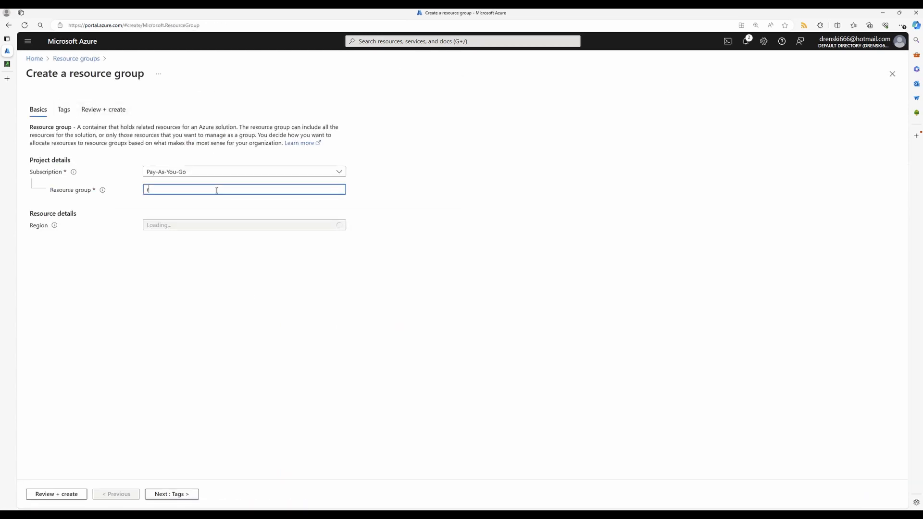
text(g-Shoppyt)
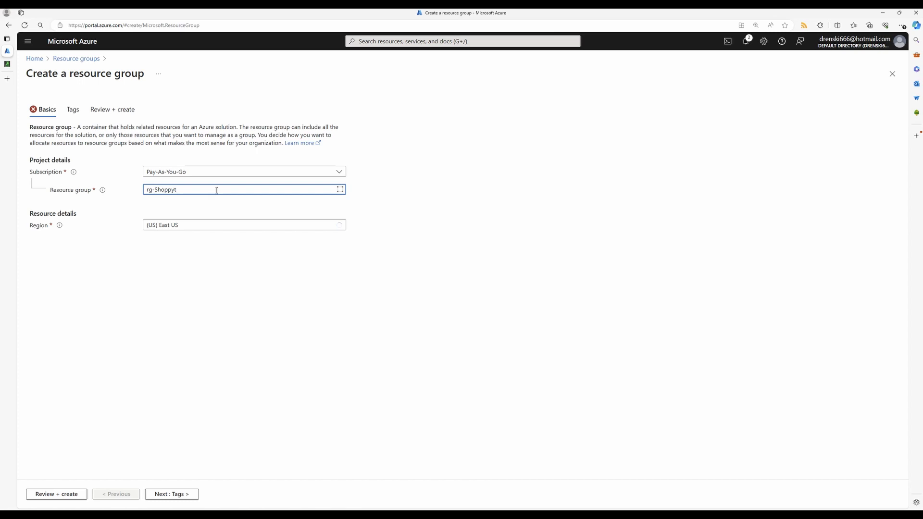
key(BackSpace)
text(Magic)
- Set the region to Sweden Central, create the group, and open it
click(211, 226)
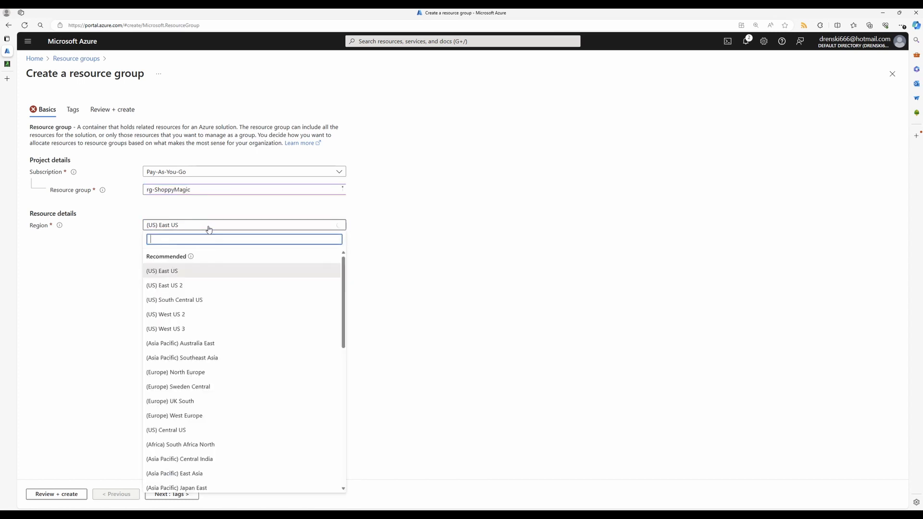
text(swe)
click(195, 270)
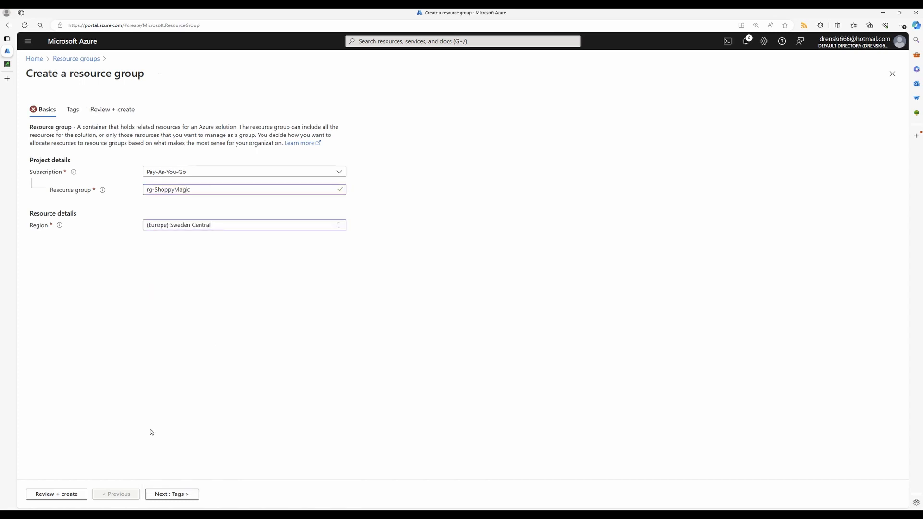
click(64, 495)
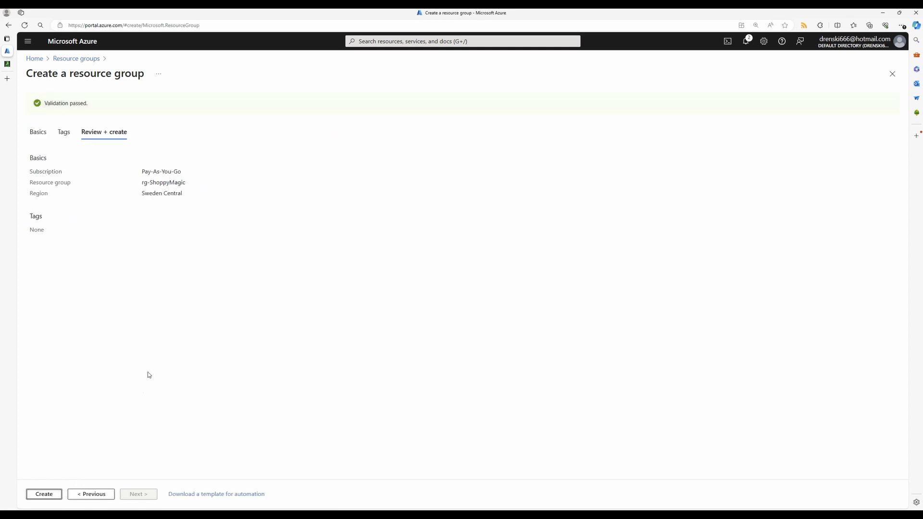
click(44, 494)
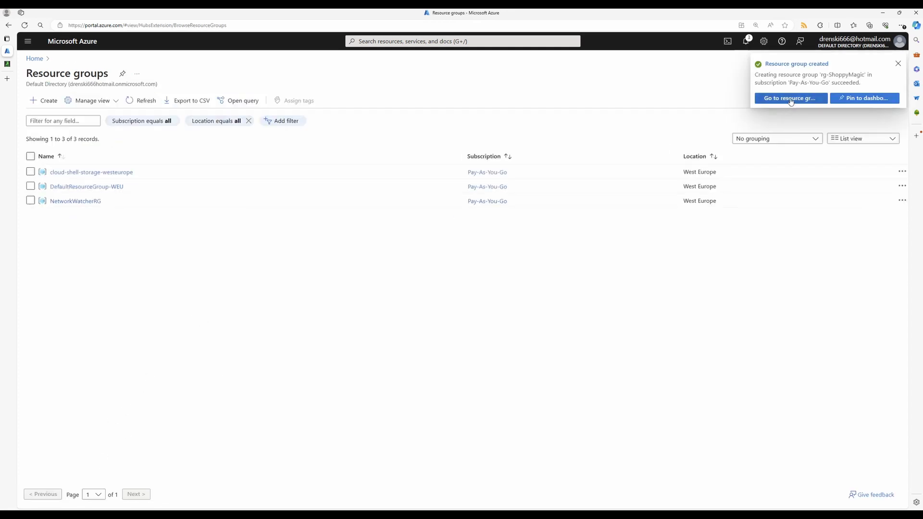
click(791, 99)
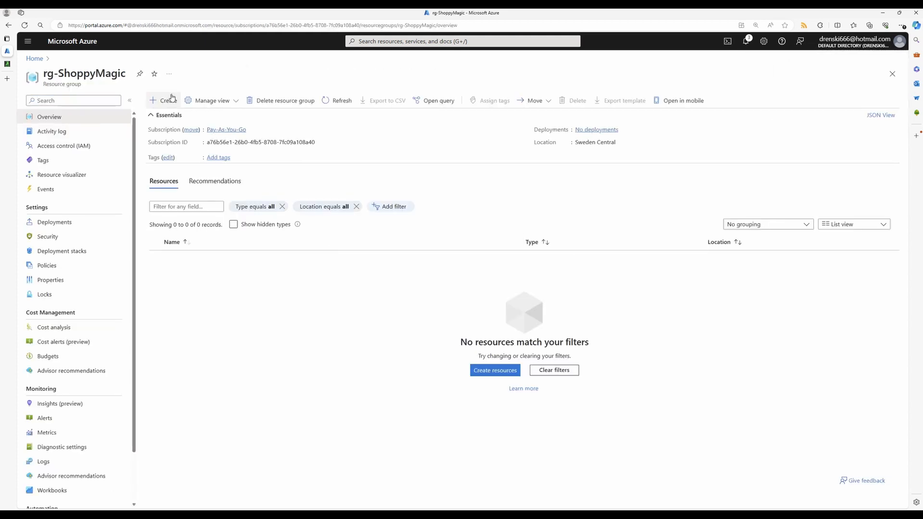
- View the article's enlarged final system design diagram, then return to rg-ShoppyMagic
click(8, 64)
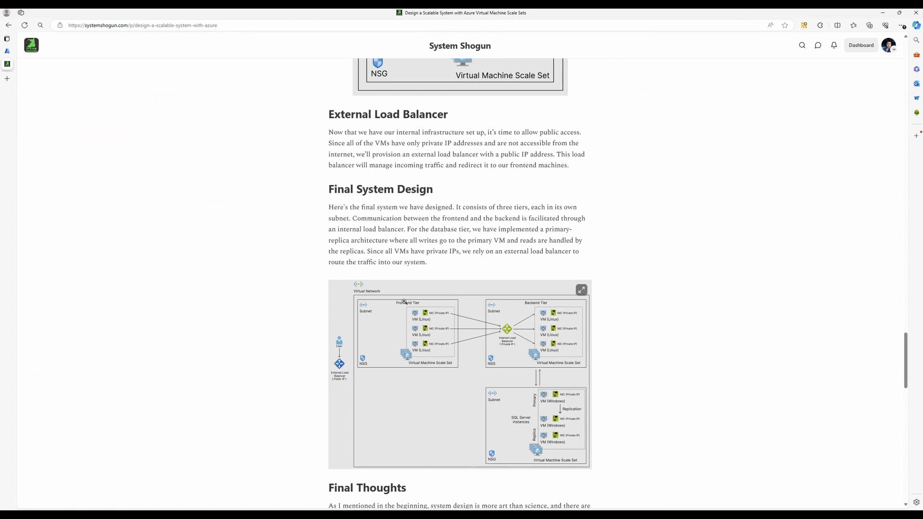
click(441, 319)
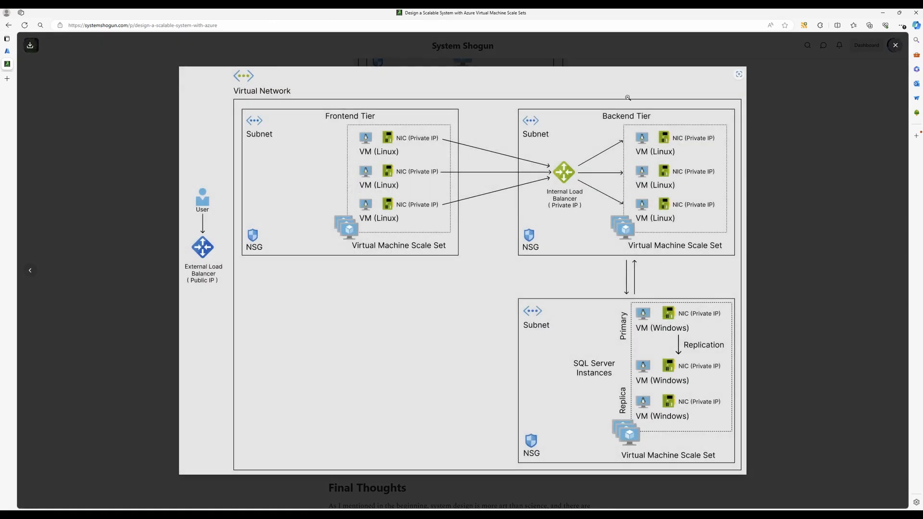
click(346, 176)
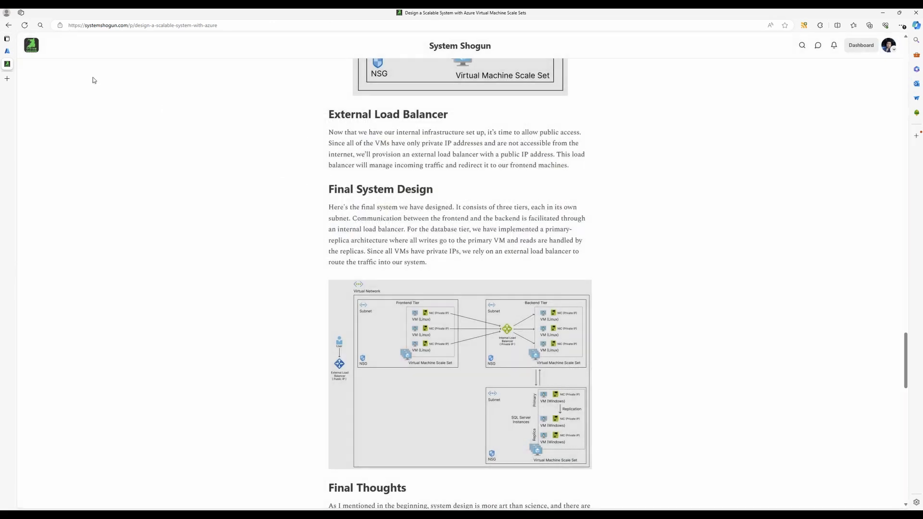
click(7, 51)
- Create virtual network vnet-ShoppyMagic from the Marketplace with default settings and open it
click(496, 311)
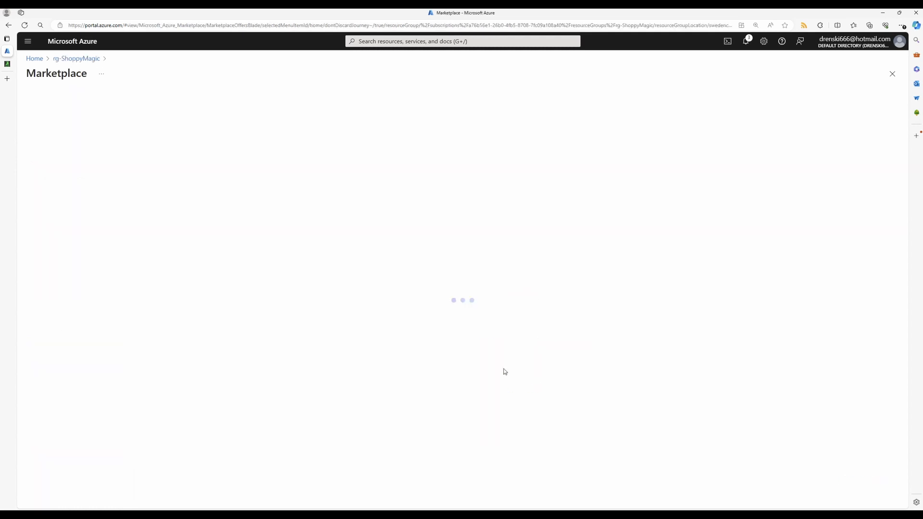
text(virtual network)
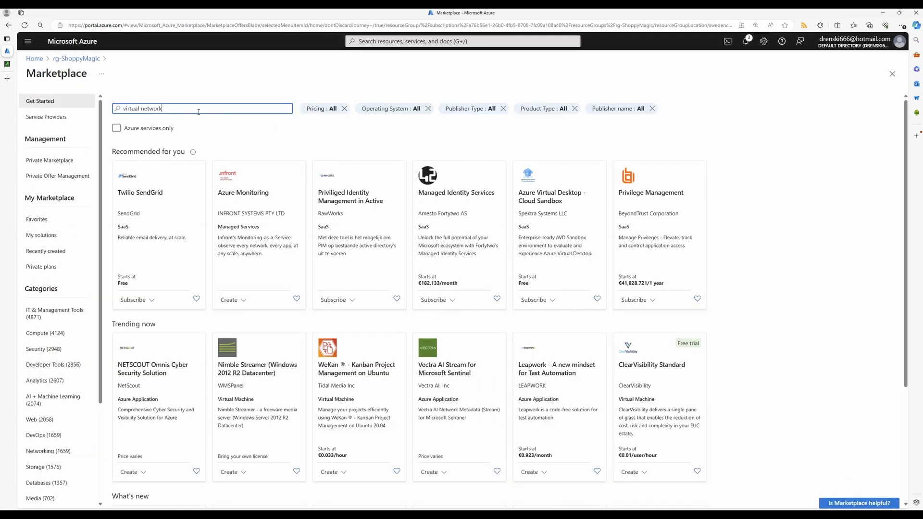
key(Return)
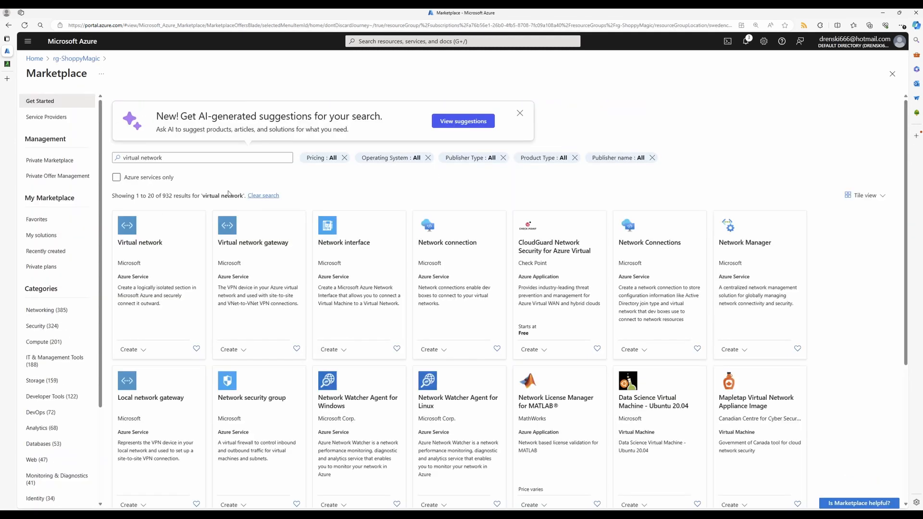
click(174, 247)
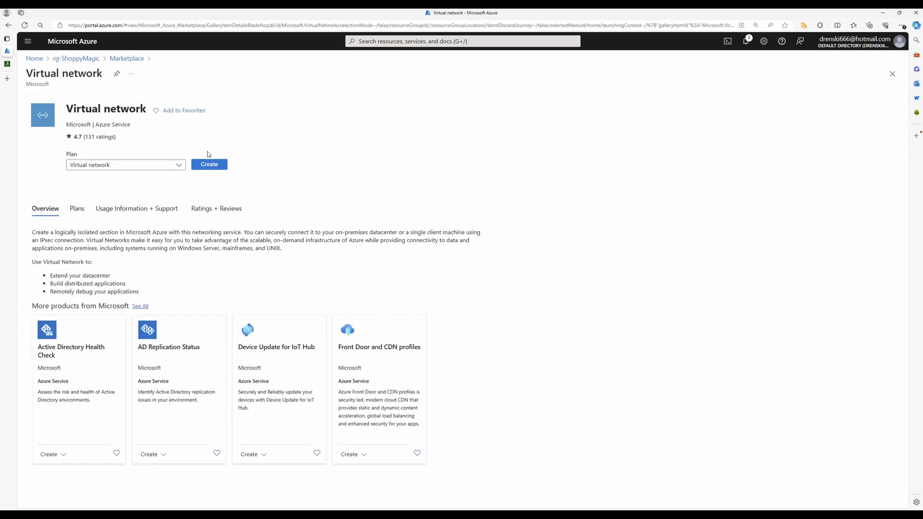
click(208, 152)
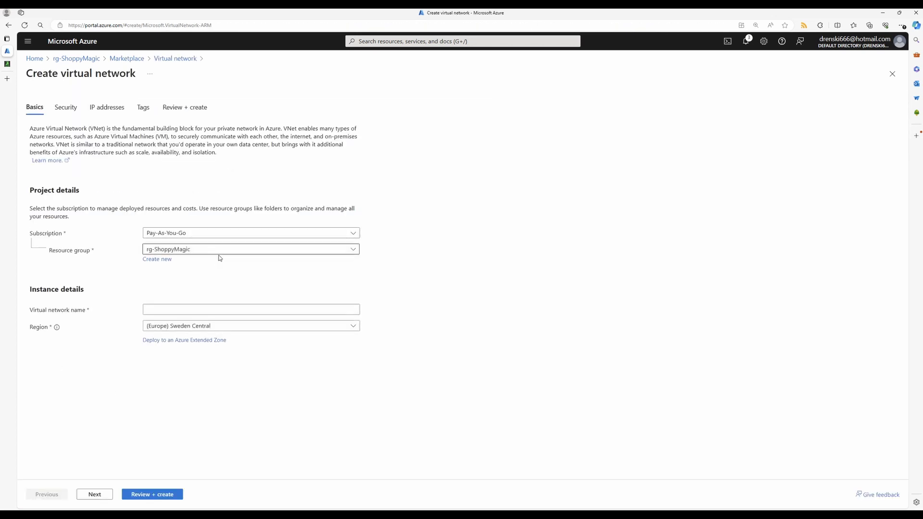
click(188, 313)
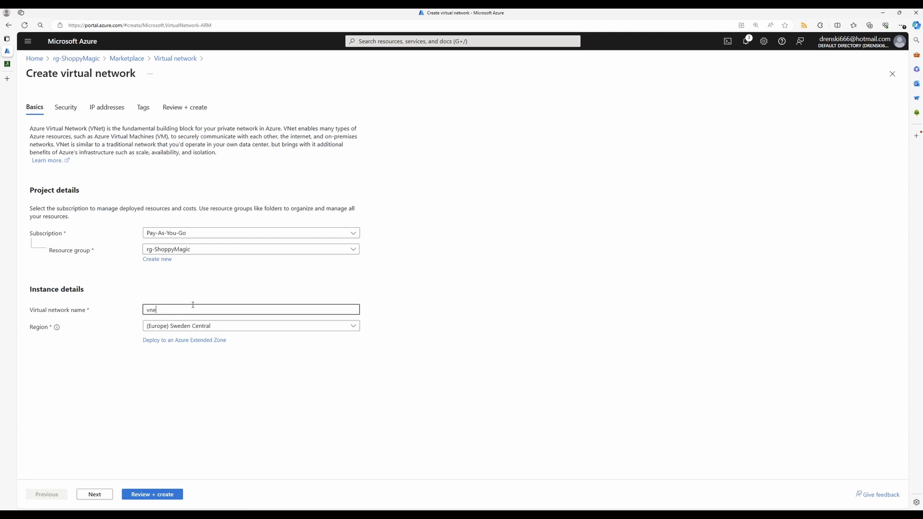
text(vnet-ShoppyMagic)
click(152, 494)
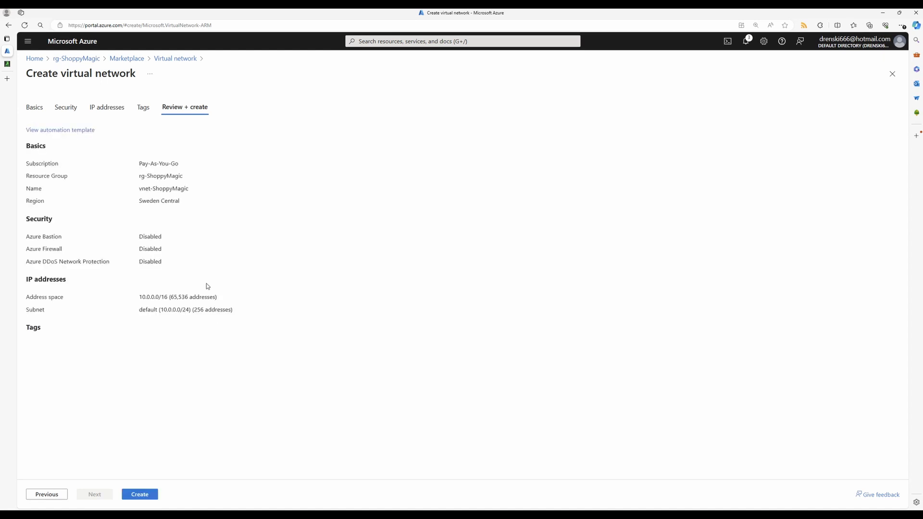
click(144, 495)
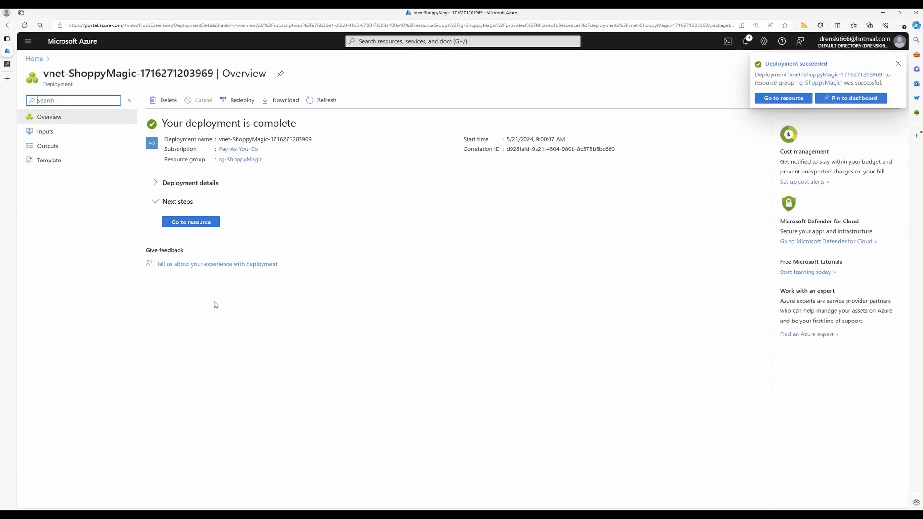
click(208, 230)
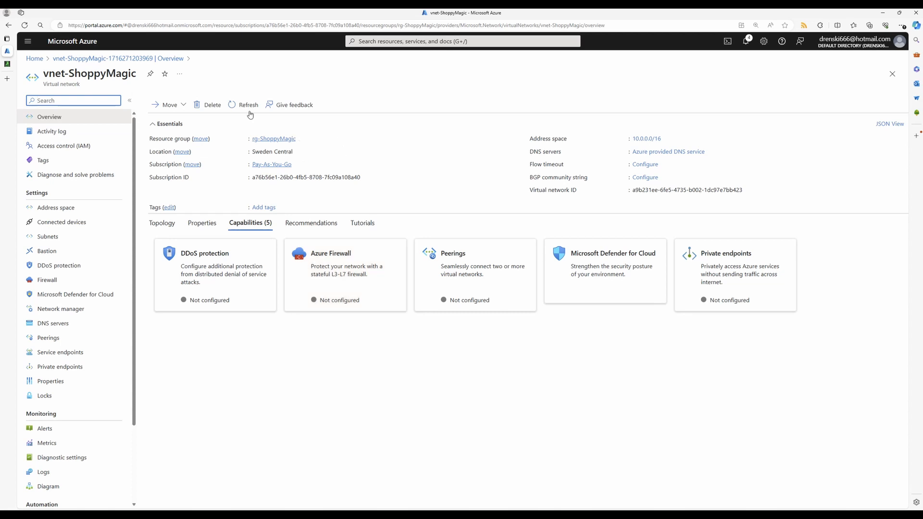
- Start creating a Virtual machine scale set from the Marketplace
click(72, 40)
click(264, 97)
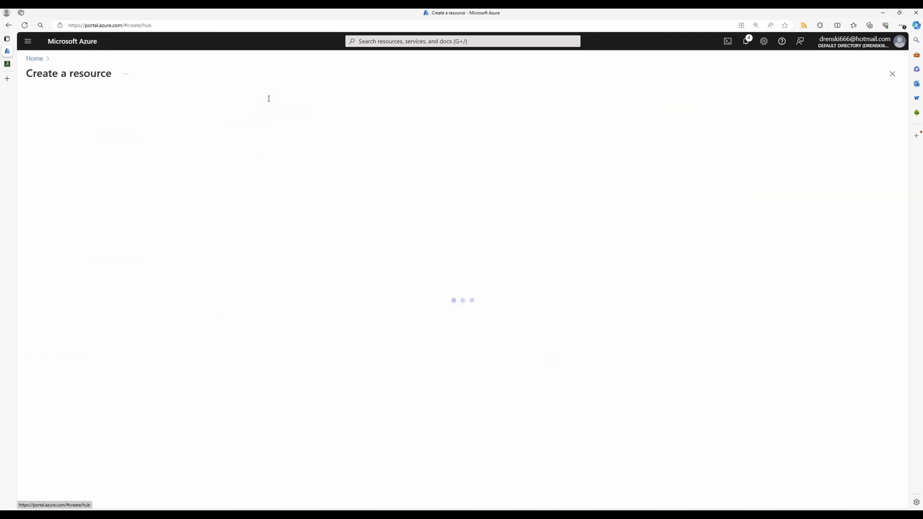
text(scale set)
key(Return)
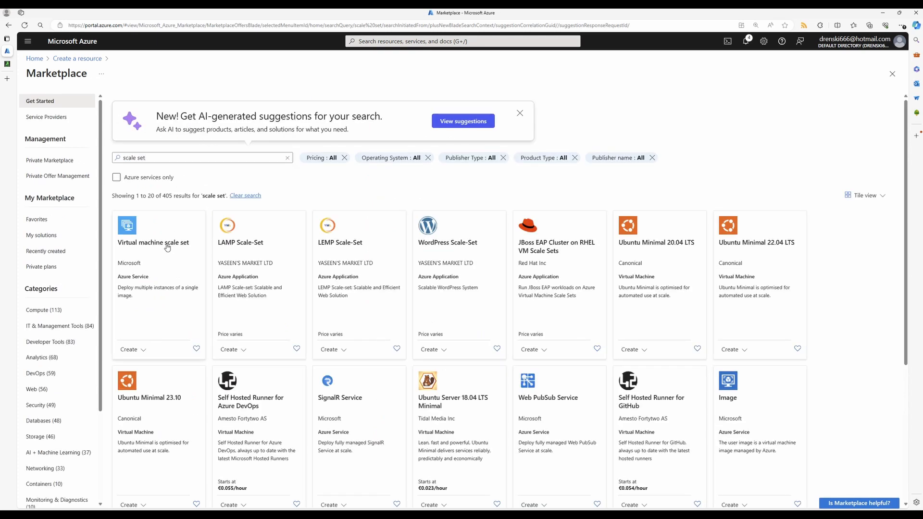
click(166, 245)
click(216, 165)
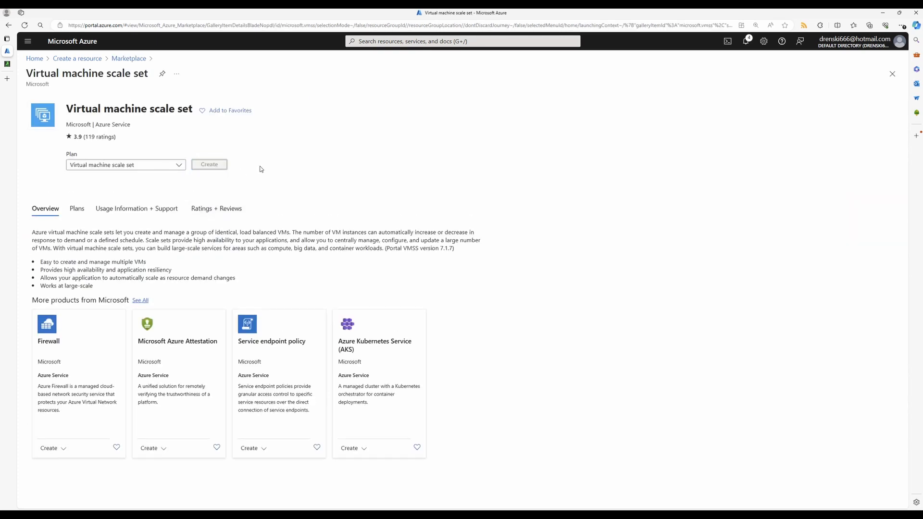
- Place scale set vmss-frontend in rg-ShoppyMagic, no availability zone, Standard security type
click(218, 226)
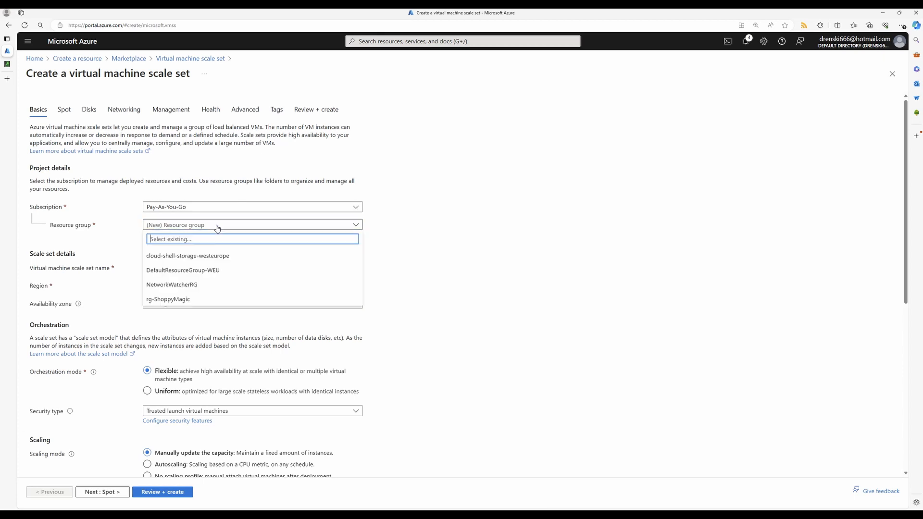
click(170, 299)
click(201, 271)
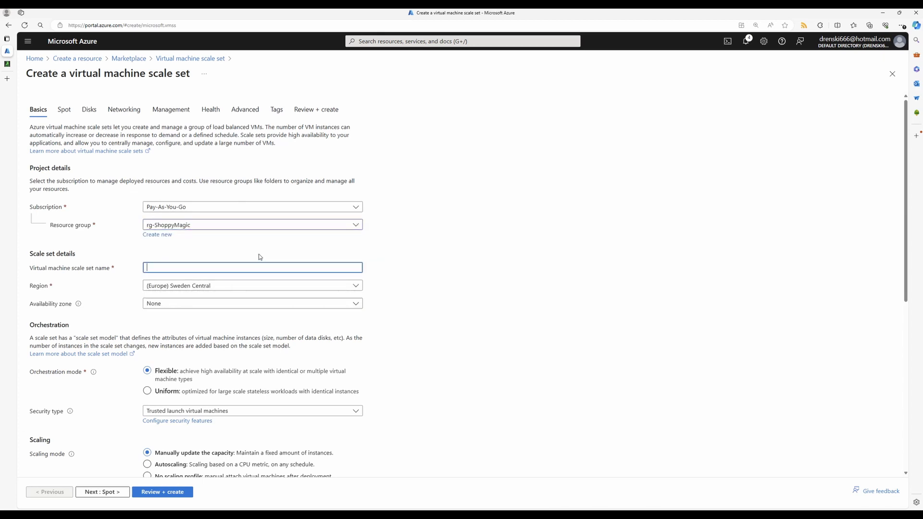
text(vmss-)
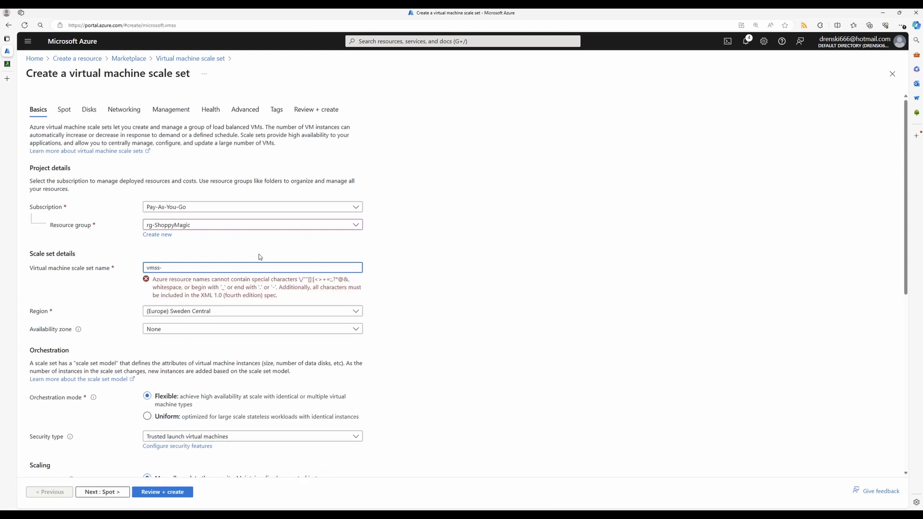
text(frontend)
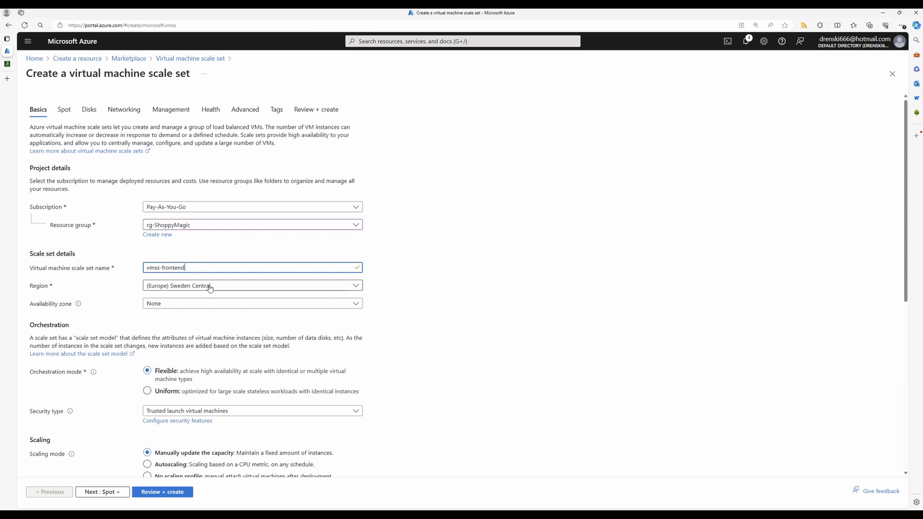
click(183, 315)
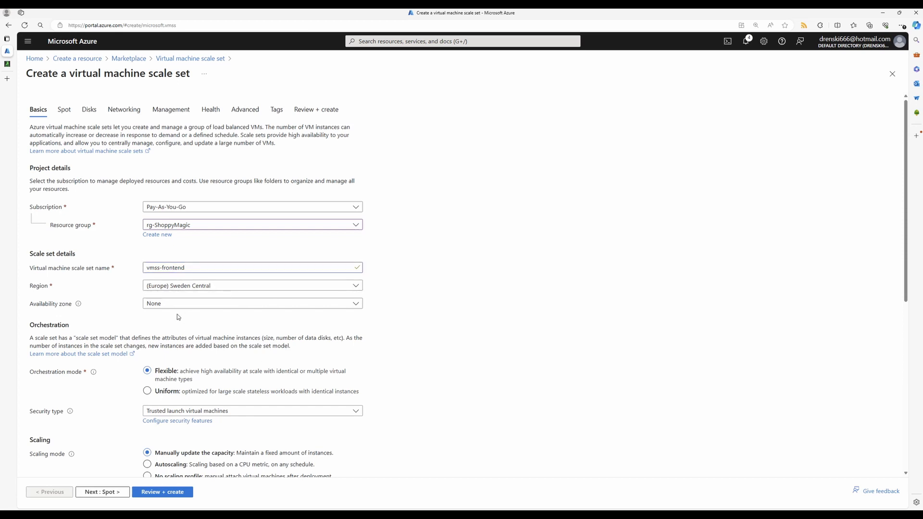
click(177, 304)
click(457, 301)
scroll(214, 307, down, 2)
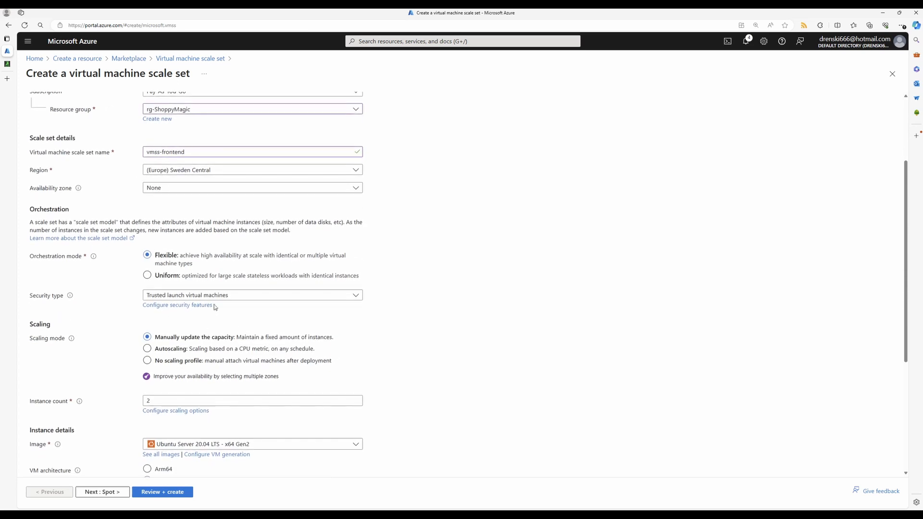
click(215, 295)
click(215, 308)
- Switch to password authentication with admin username azureadmin
scroll(167, 276, down, 2)
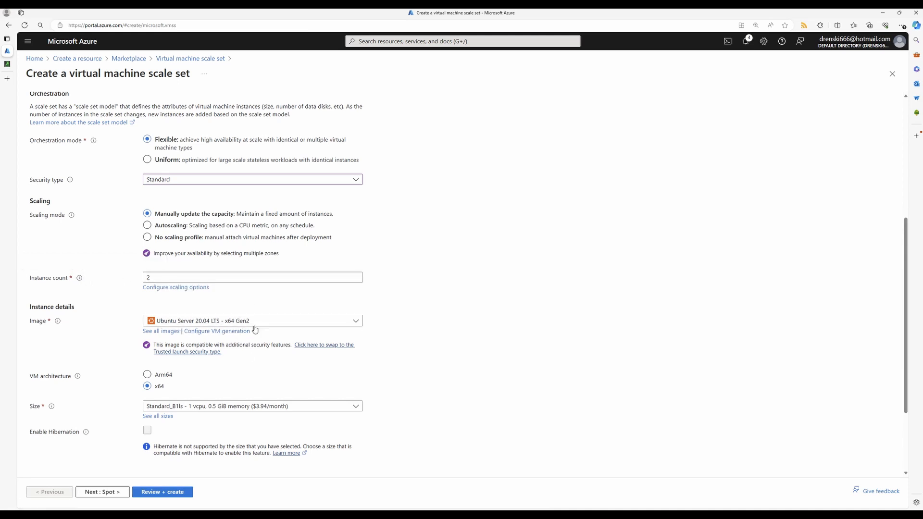
scroll(213, 348, down, 3)
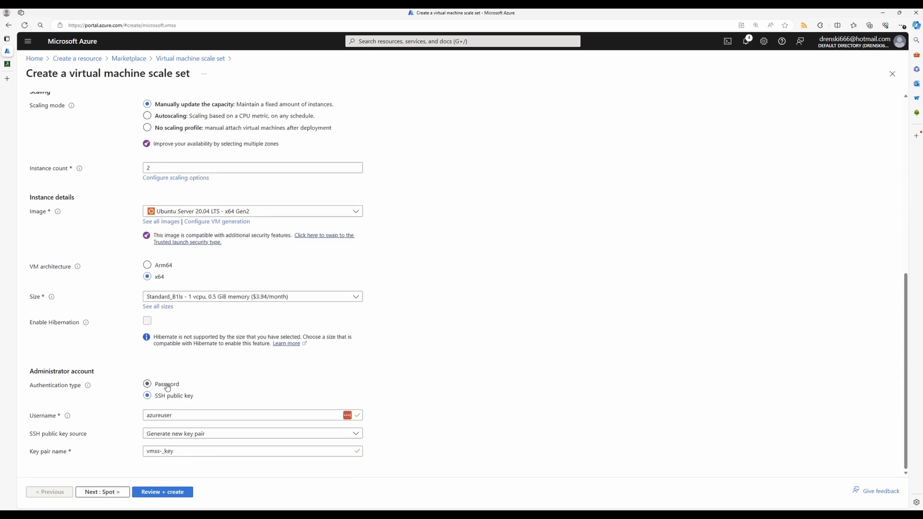
click(165, 388)
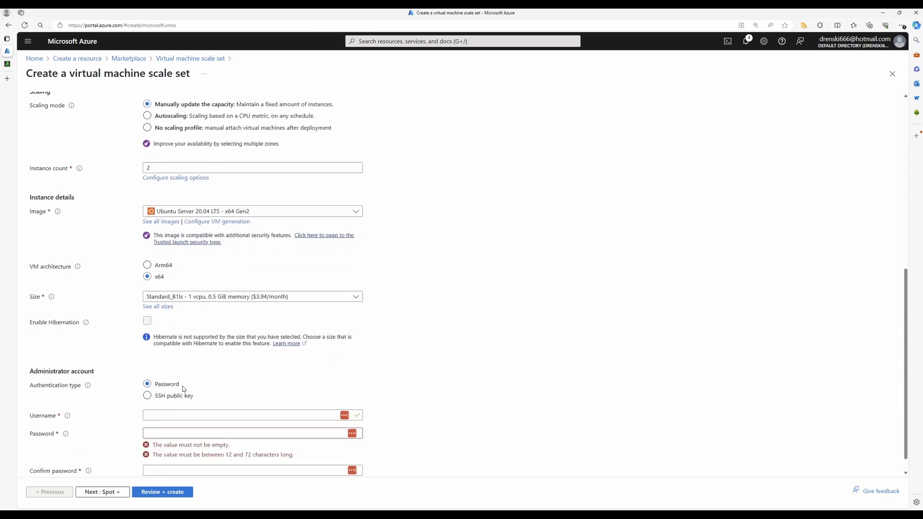
click(206, 417)
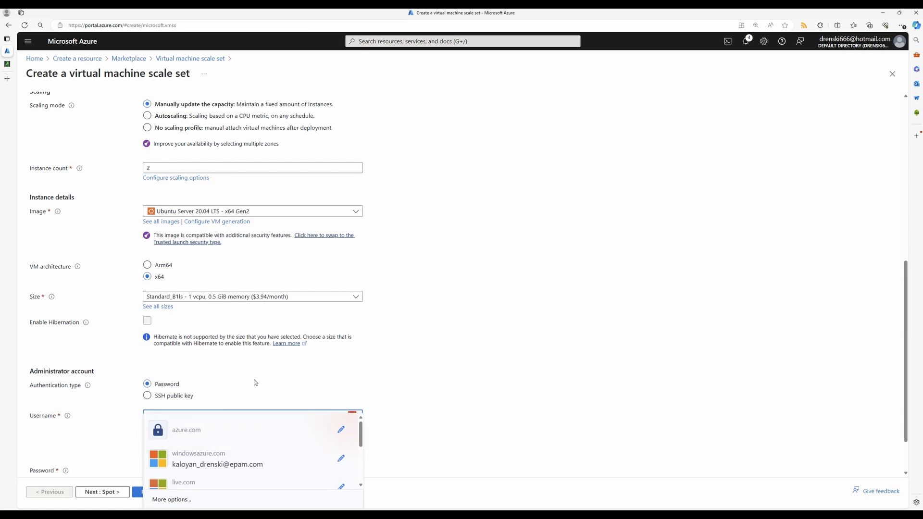
text(azureadmin)
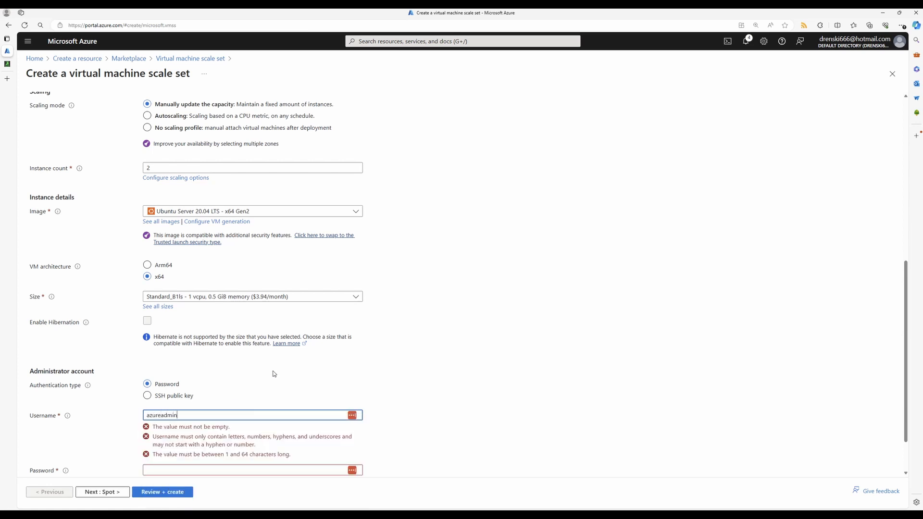
scroll(298, 345, down, 1)
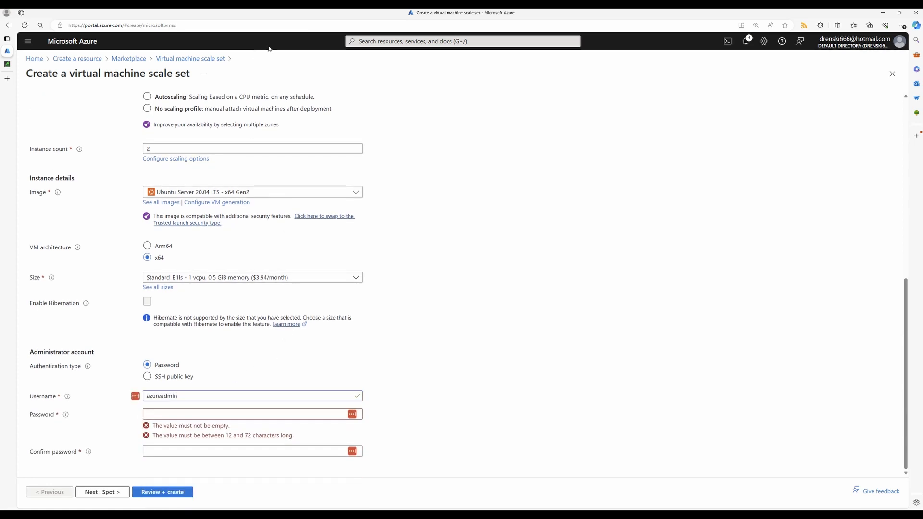
- Enter and confirm the admin password for the scale set
click(290, 416)
scroll(290, 437, down, 2)
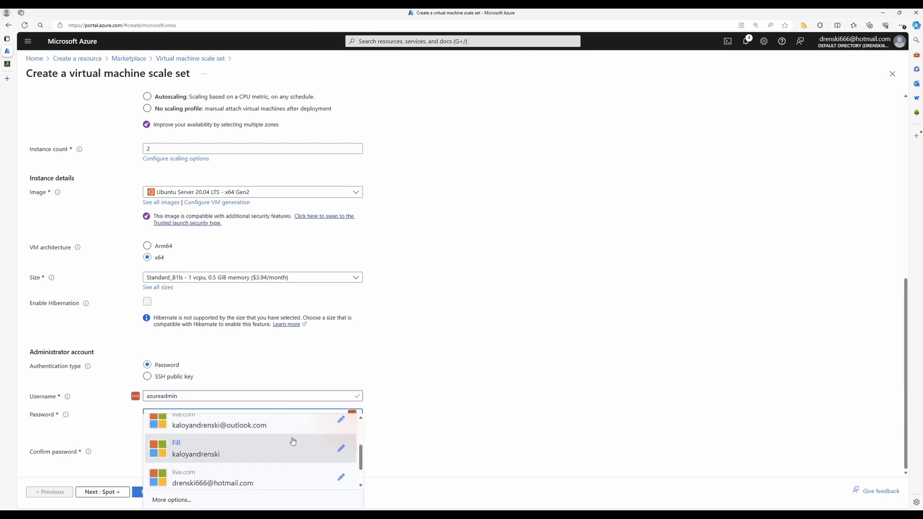
click(439, 350)
click(335, 24)
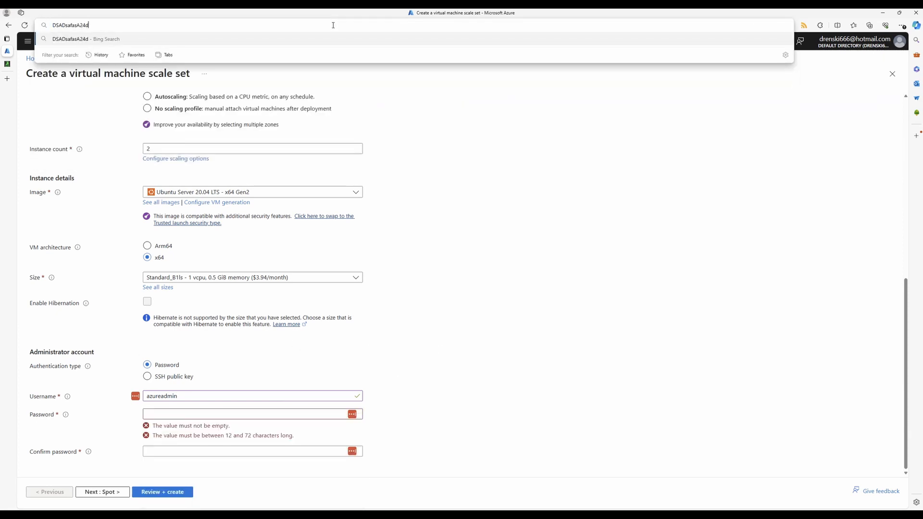
key(ctrl+a)
click(248, 417)
key(ctrl+v)
key(Tab)
key(ctrl+v)
click(471, 395)
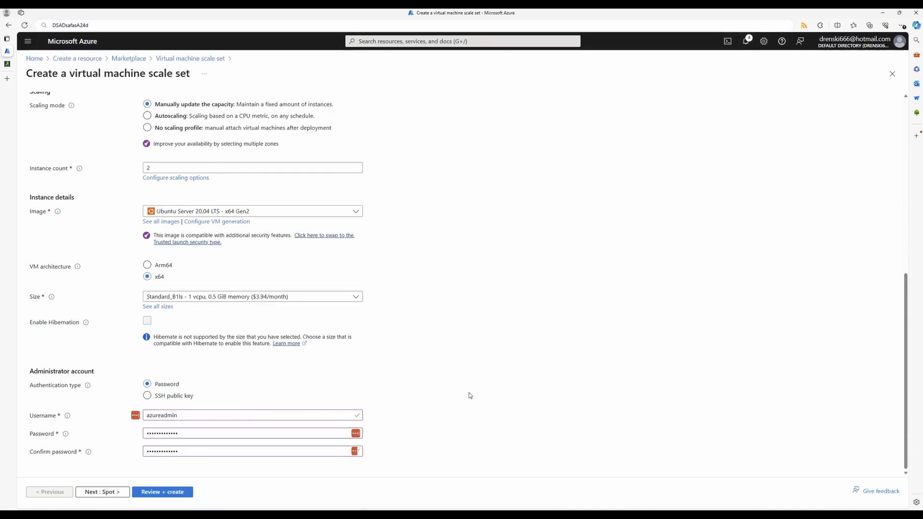
scroll(276, 369, up, 8)
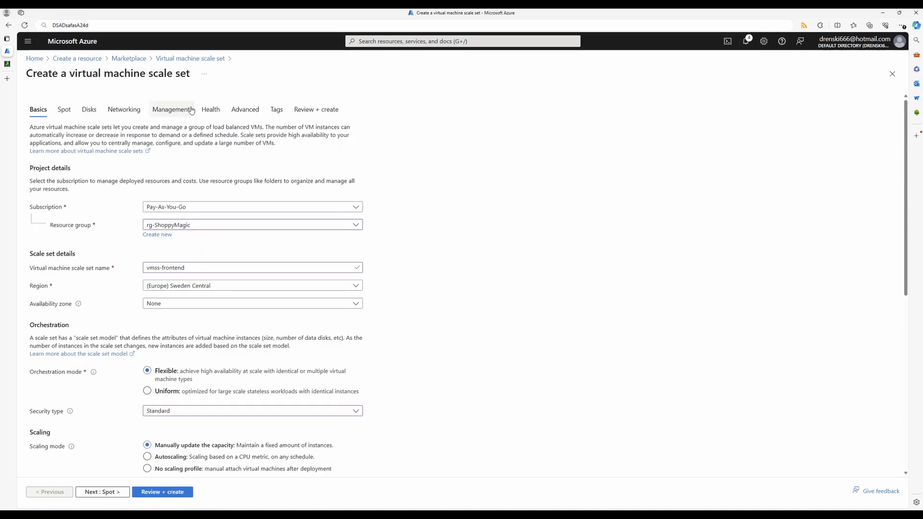
- Connect the scale set to vnet-ShoppyMagic on the Networking tab and review it
click(66, 111)
click(90, 110)
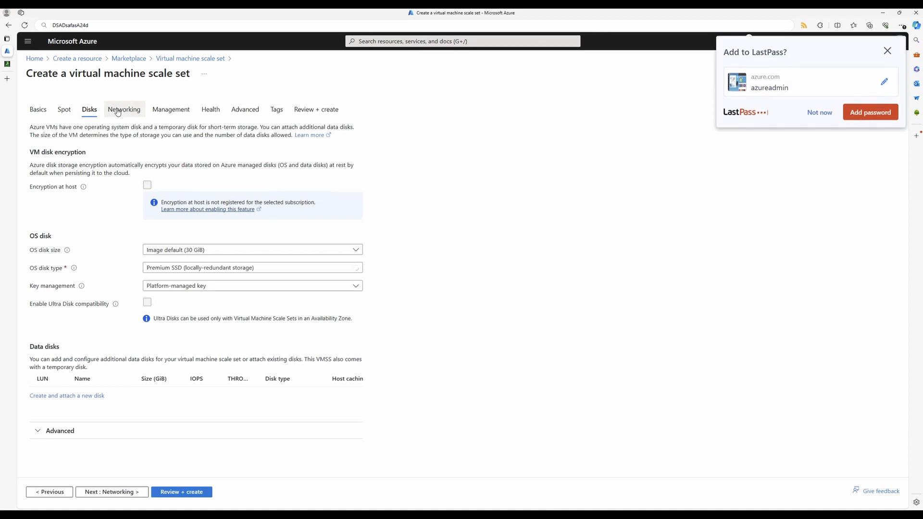
click(124, 110)
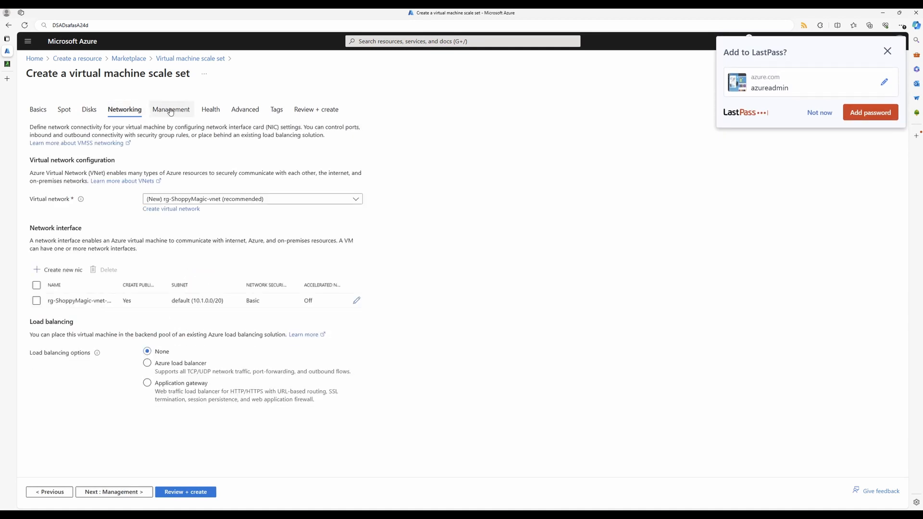
click(209, 199)
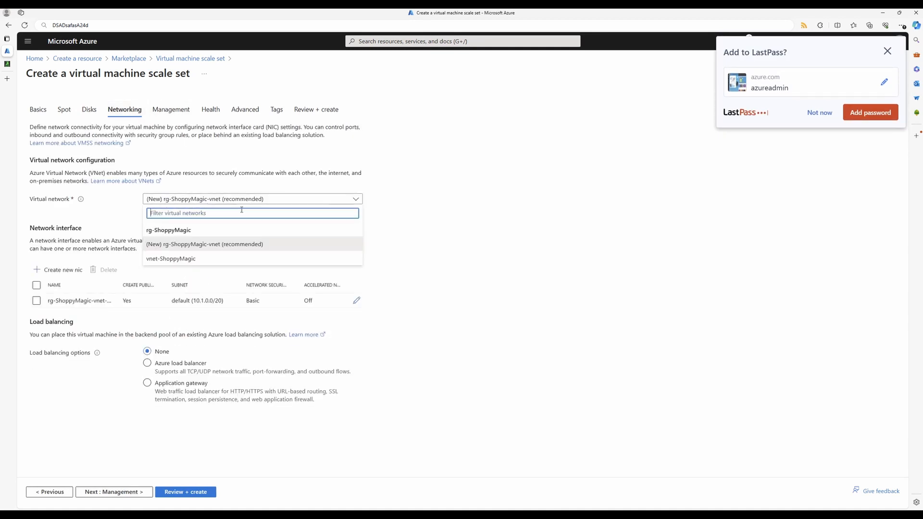
click(179, 262)
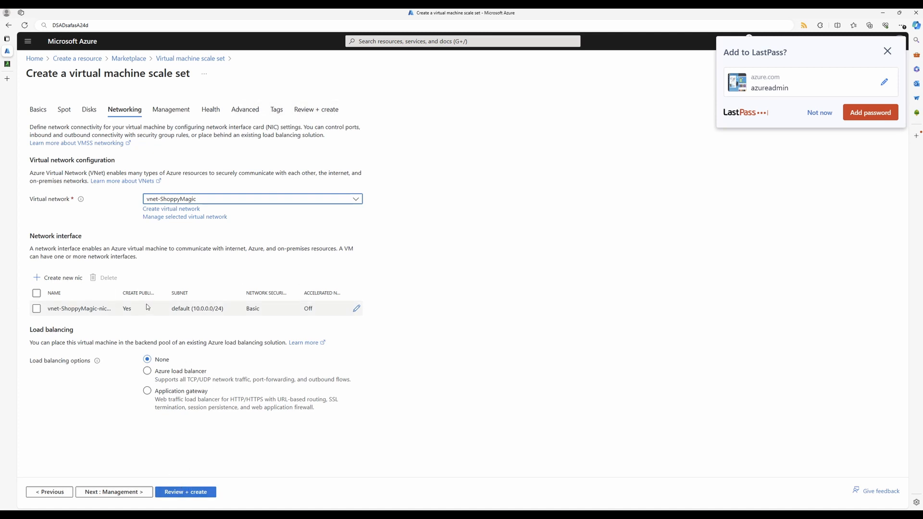
click(194, 493)
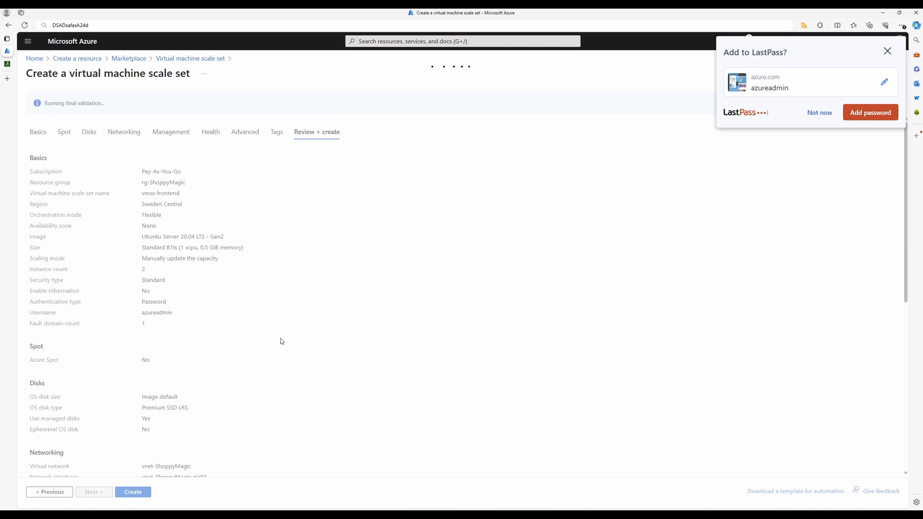
- Deploy vmss-frontend, open it, and list its two VM instances
click(138, 495)
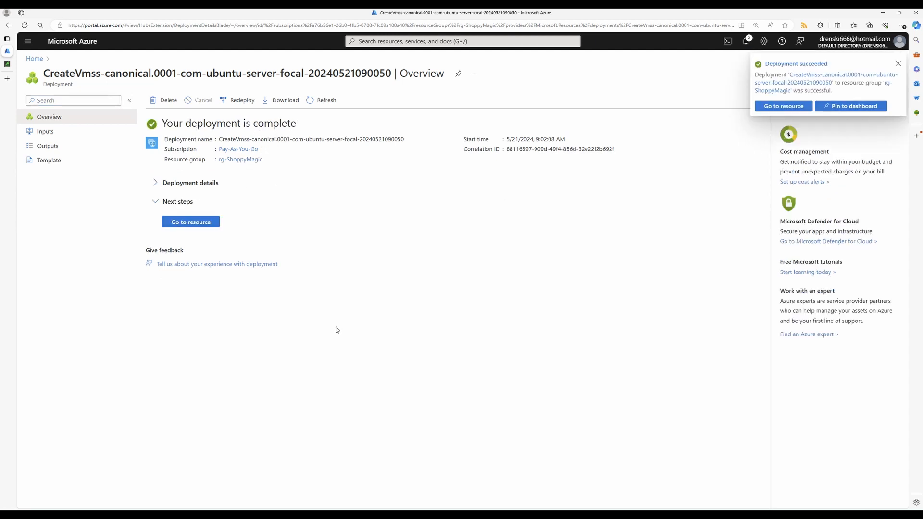
click(197, 226)
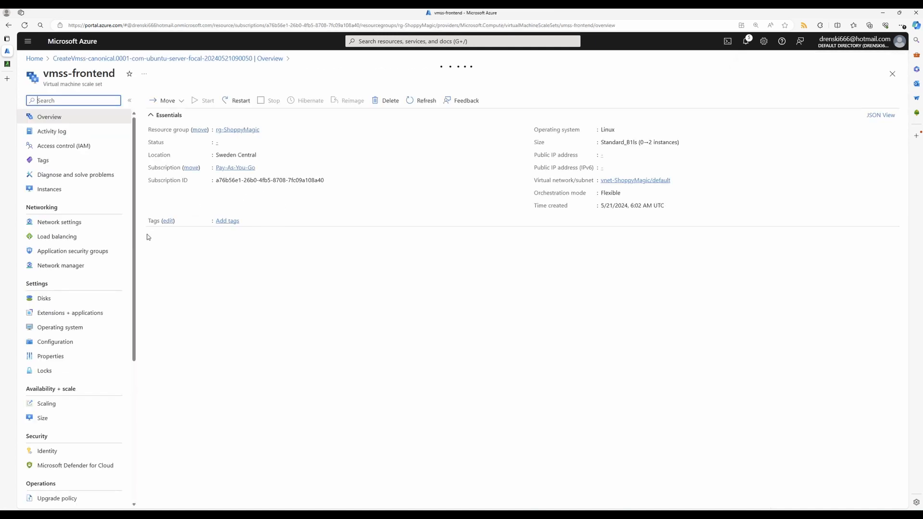
click(52, 190)
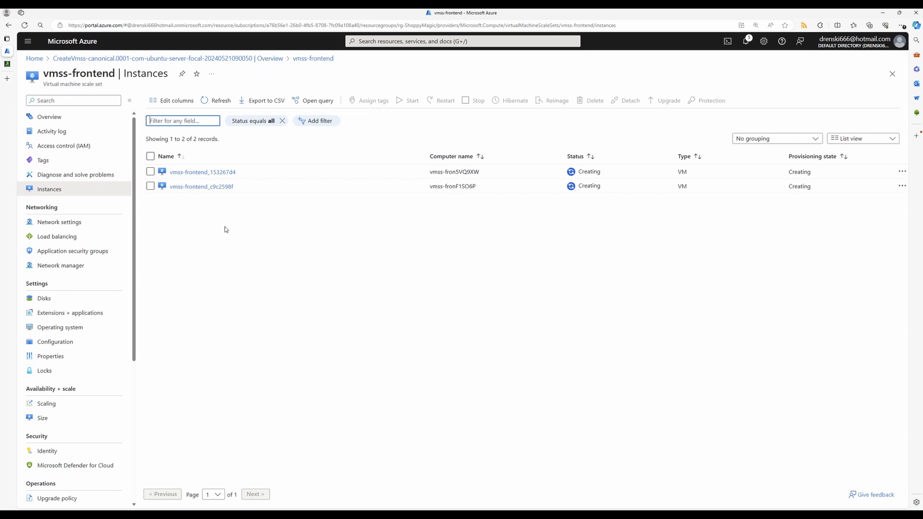
- Connect to instance vmss-frontend_153267d4 through Bastion as azureadmin with the VM password
click(202, 172)
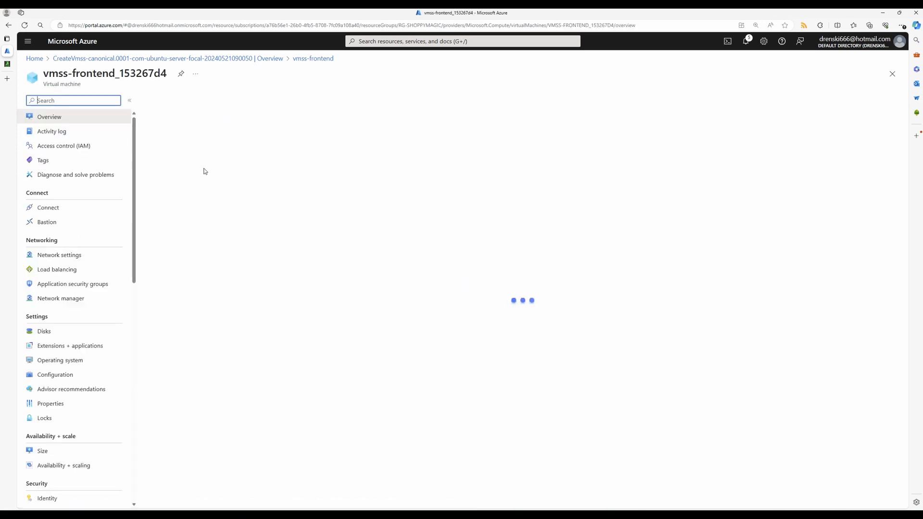
click(188, 102)
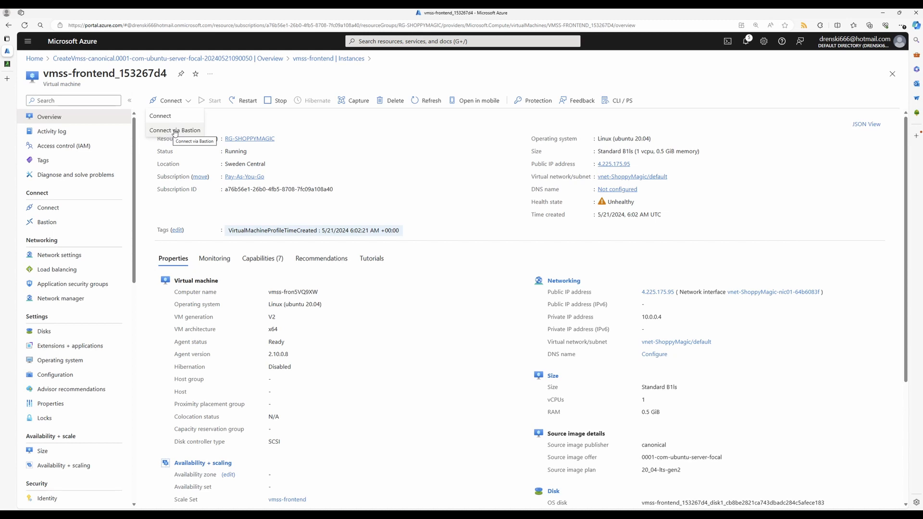
click(175, 132)
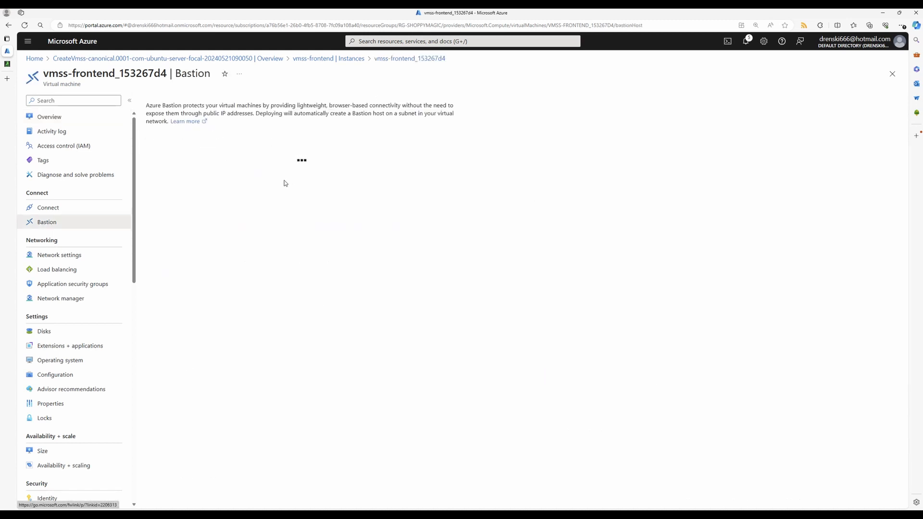
click(192, 248)
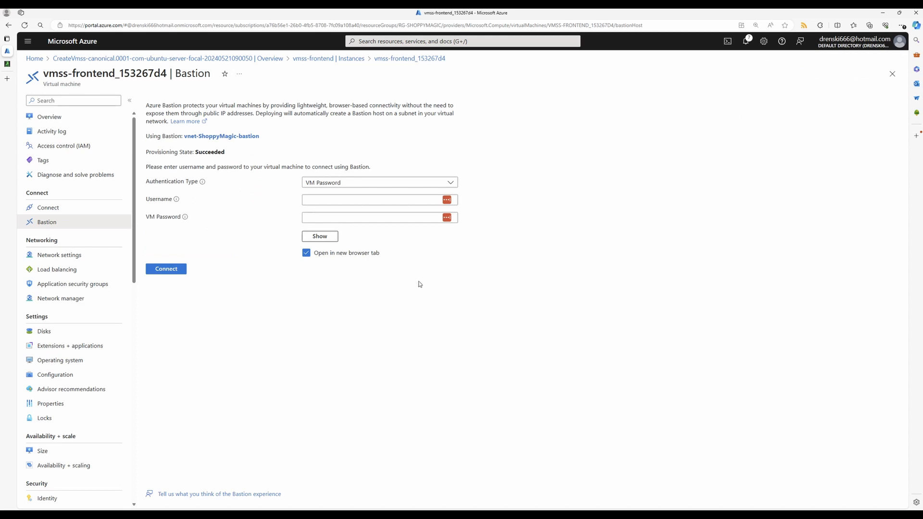
click(327, 200)
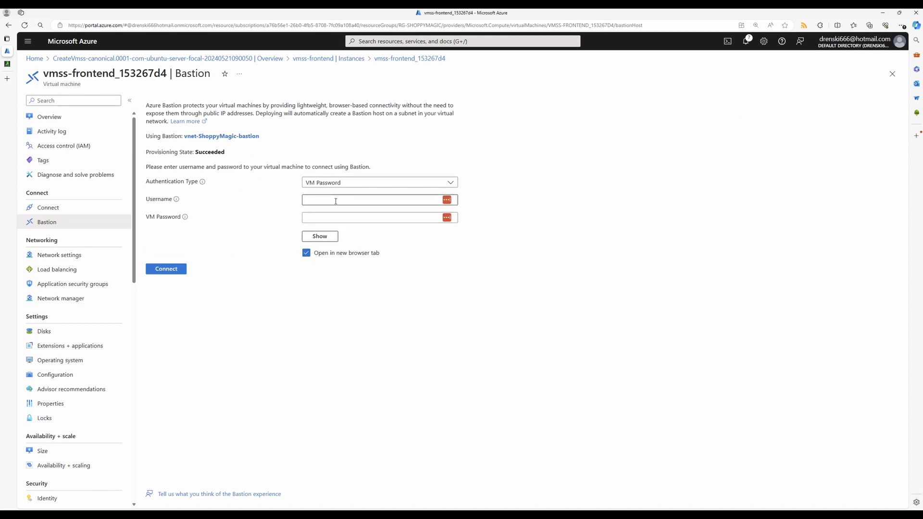
text(azu)
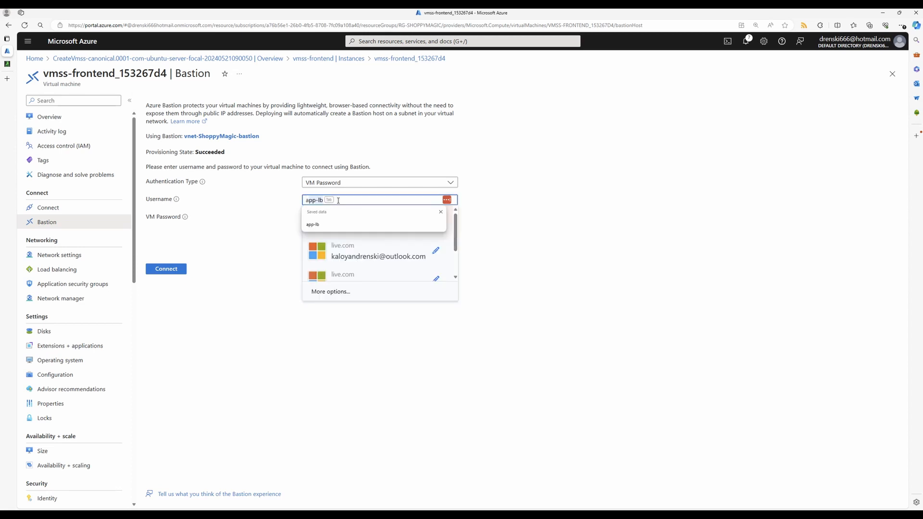
text(readmi)
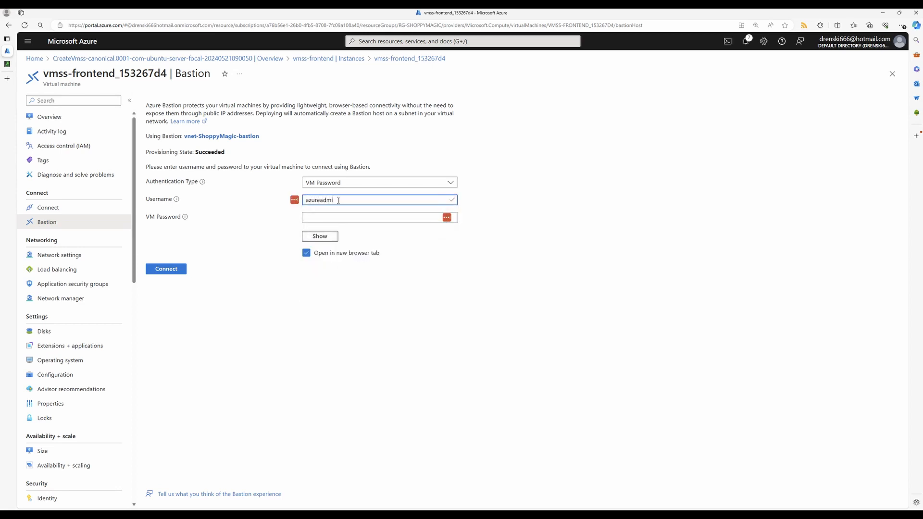
text(n)
click(332, 217)
key(ctrl+v)
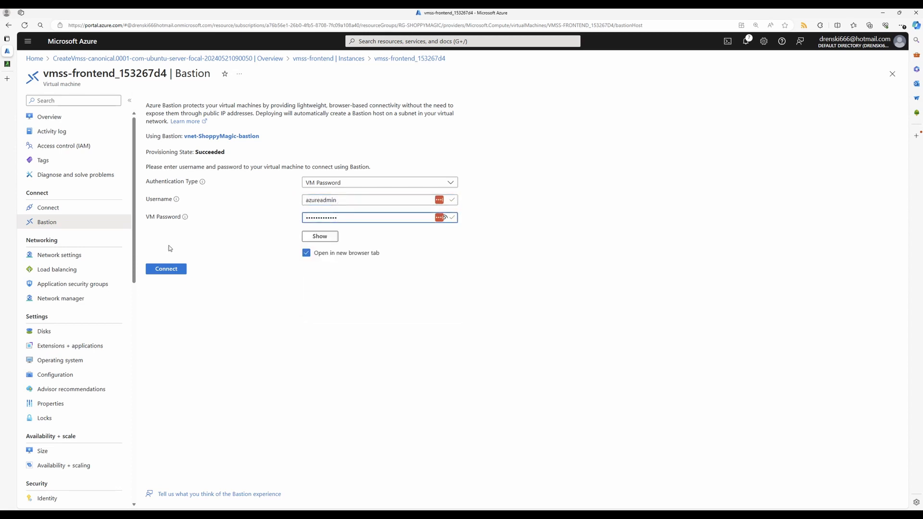
click(166, 268)
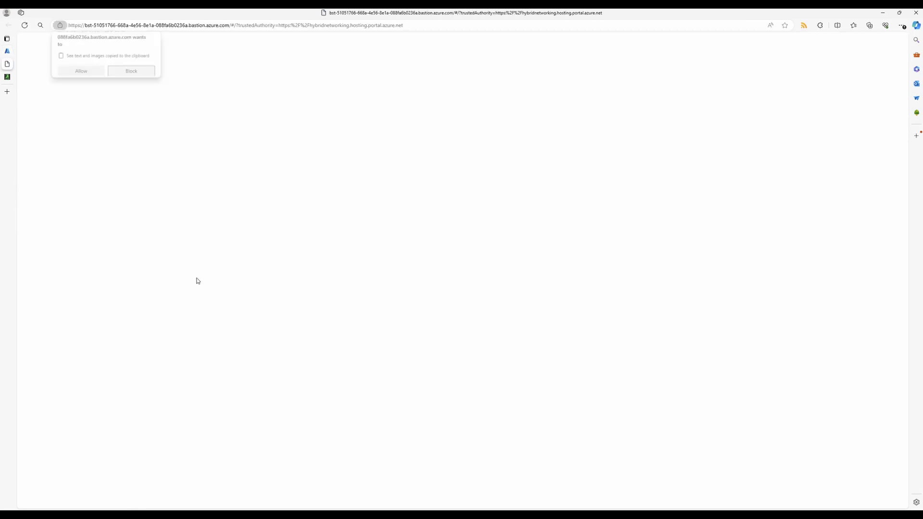
- Update the package lists and install nginx on the first VM
click(85, 80)
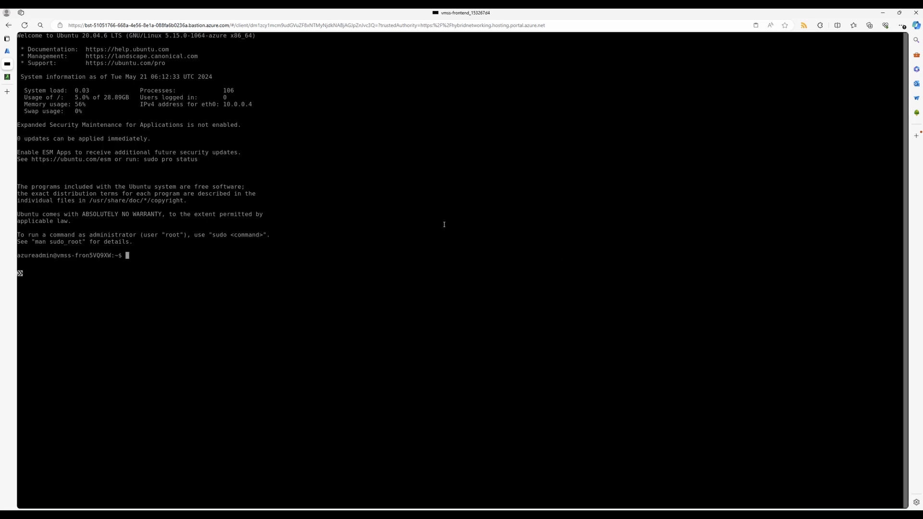
text(sudo apt update)
key(Return)
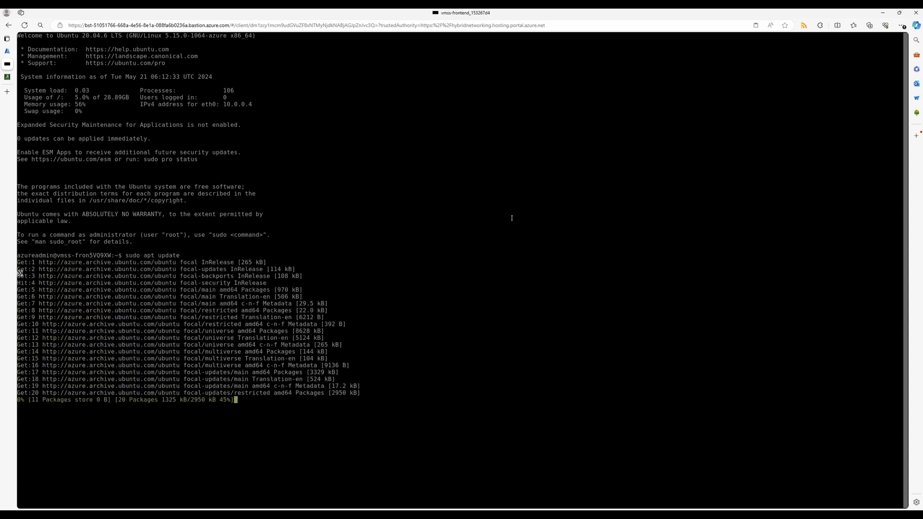
text(s)
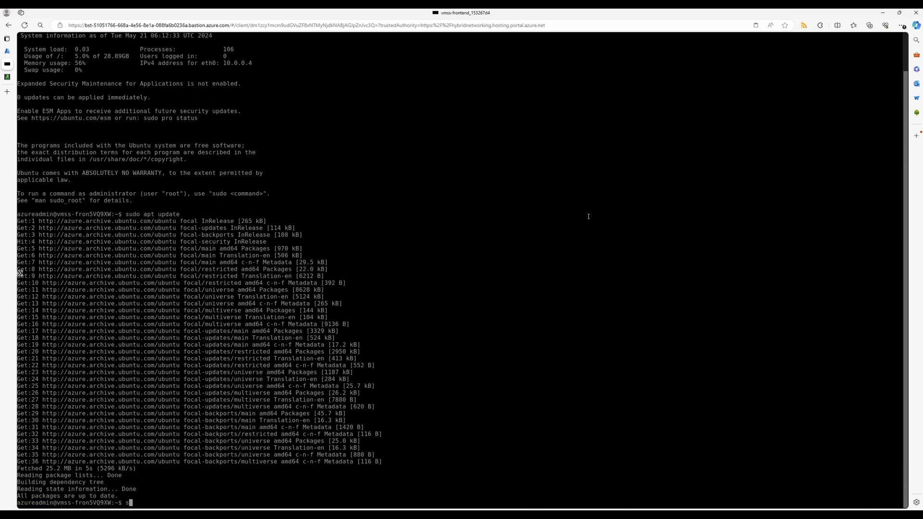
text(udo apt install nginx)
key(Return)
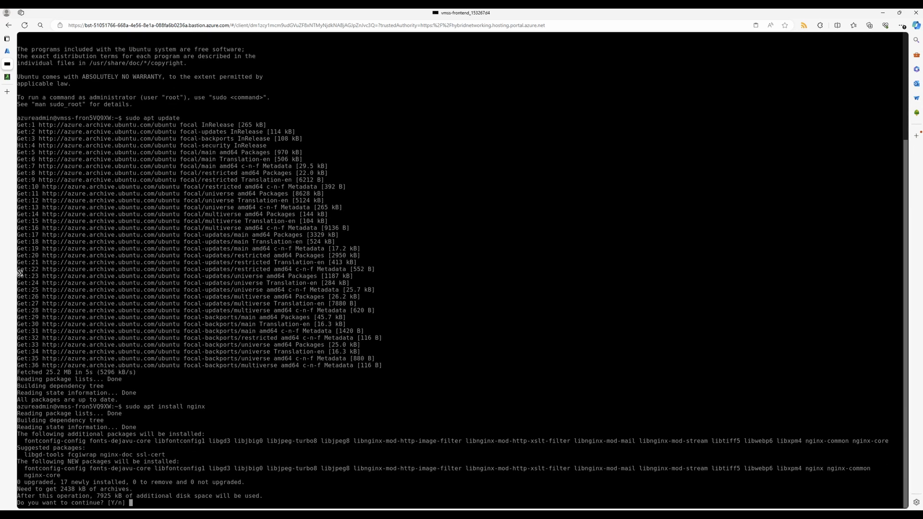
key(Return)
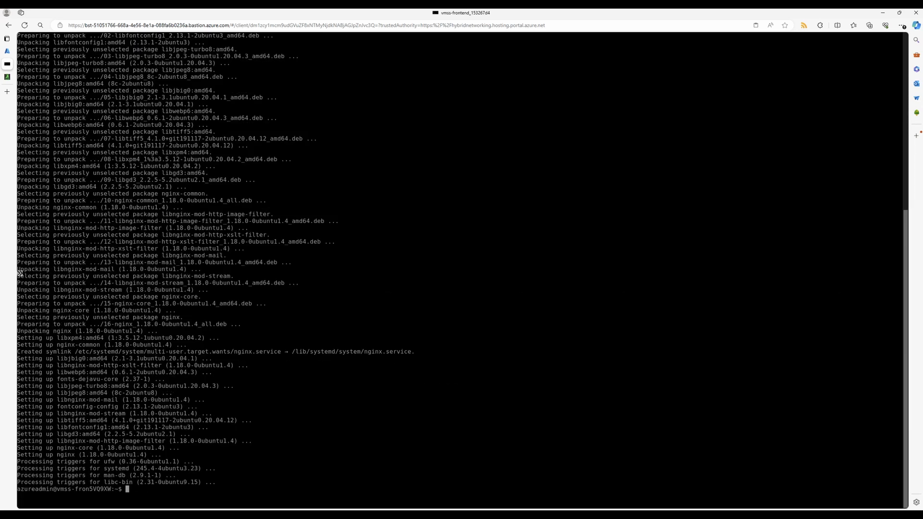
text(curl http://localhost)
key(Return)
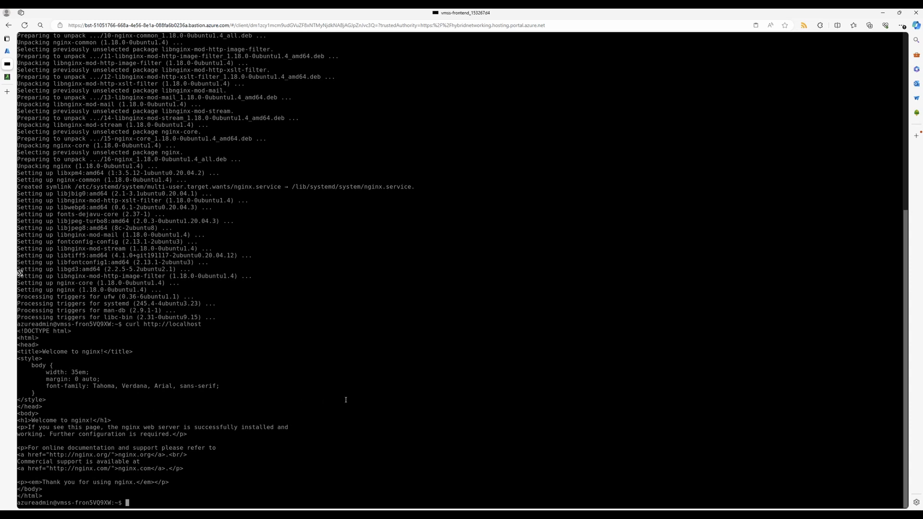
text(sudo nano /var/www/html/inde)
- Append '- VM 1' to the heading in index.nginx-debian.html and save it
key(Tab)
key(Return)
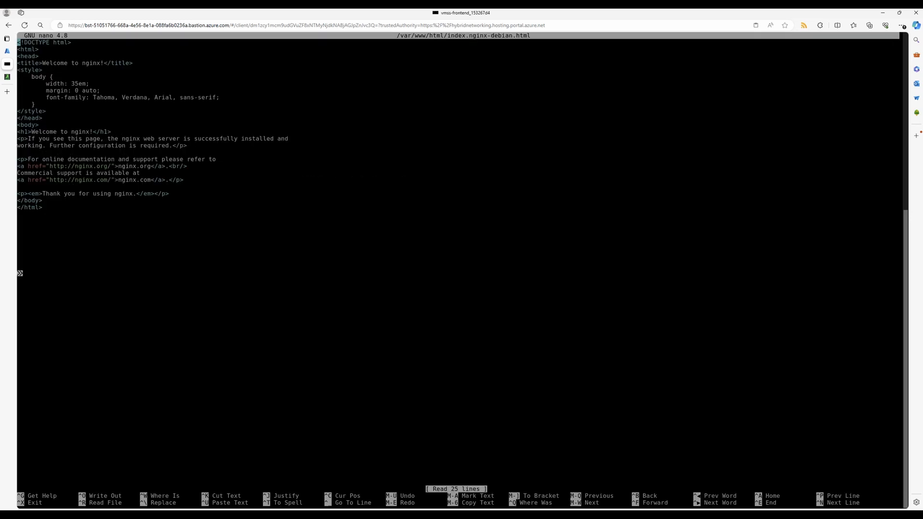
key(Down)
key(Down)
key(Down)
key(Down)
key(Down)
key(Down)
key(Down)
key(Down)
key(Down)
key(Down)
key(Down)
key(Down)
key(Down)
key(Right)
key(Right)
key(Right)
key(Right)
key(Right)
key(Right)
key(Right)
key(Right)
key(Right)
key(Right)
key(Right)
key(Right)
key(Right)
key(Right)
key(Right)
key(Right)
key(Right)
key(Right)
key(Right)
key(Right)
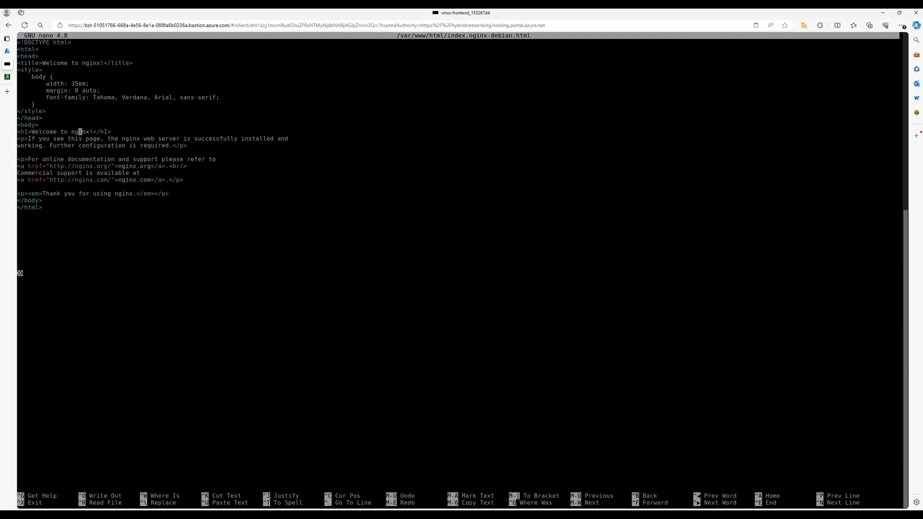
text(- VM 1)
key(ctrl+x)
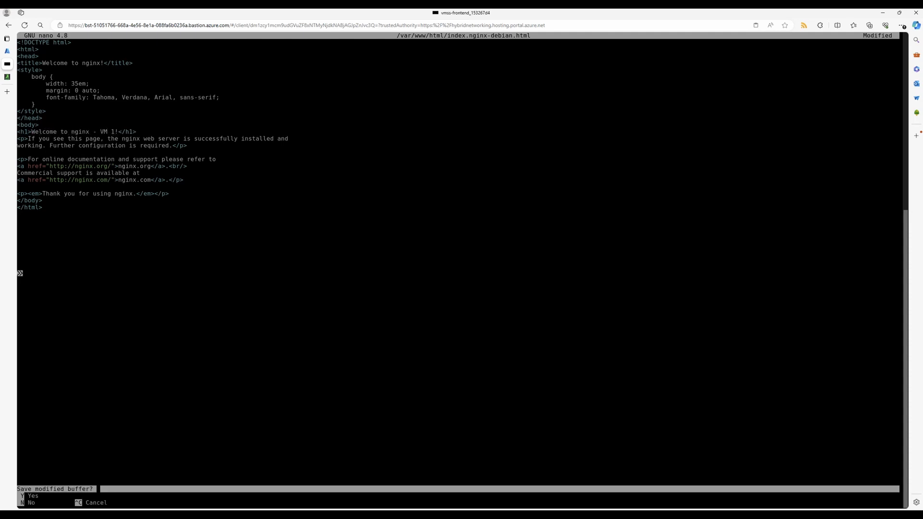
key(y)
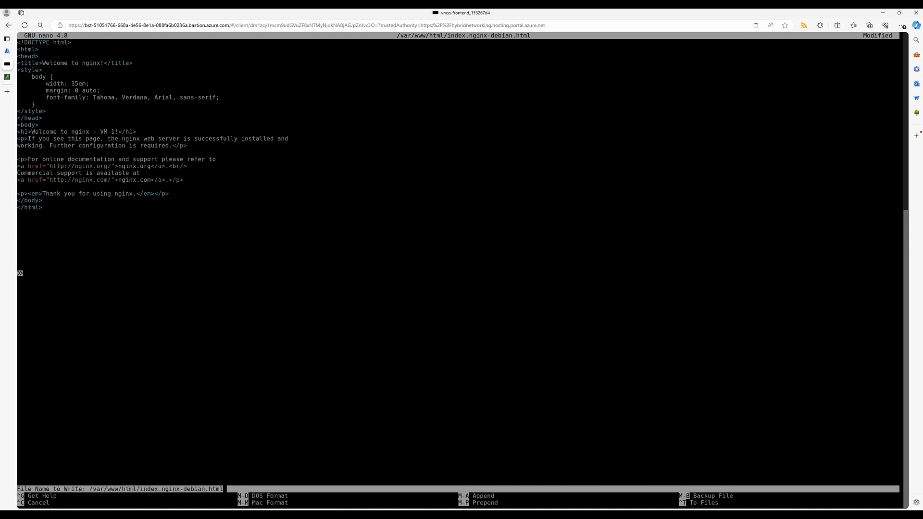
key(Return)
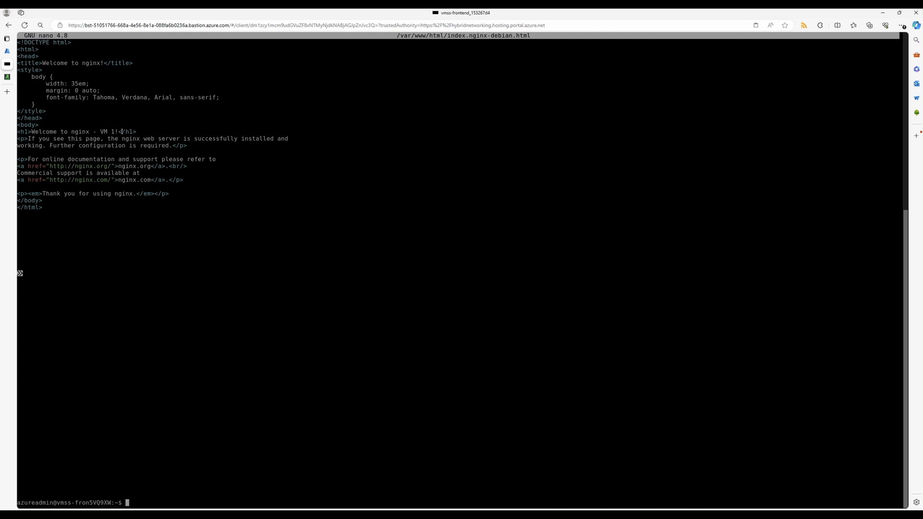
drag(115, 131, 102, 130)
click(188, 193)
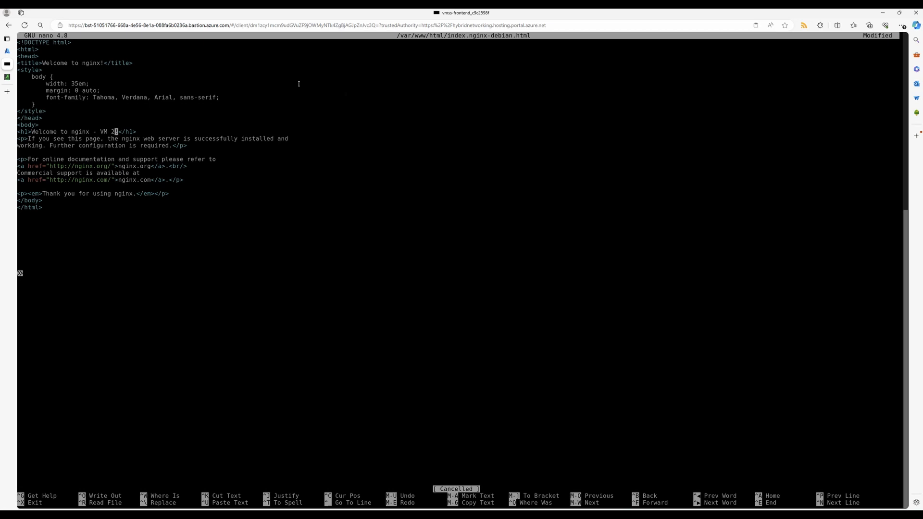
- Save the second VM's 'VM 2' heading edit and close the Bastion session
key(ctrl+x)
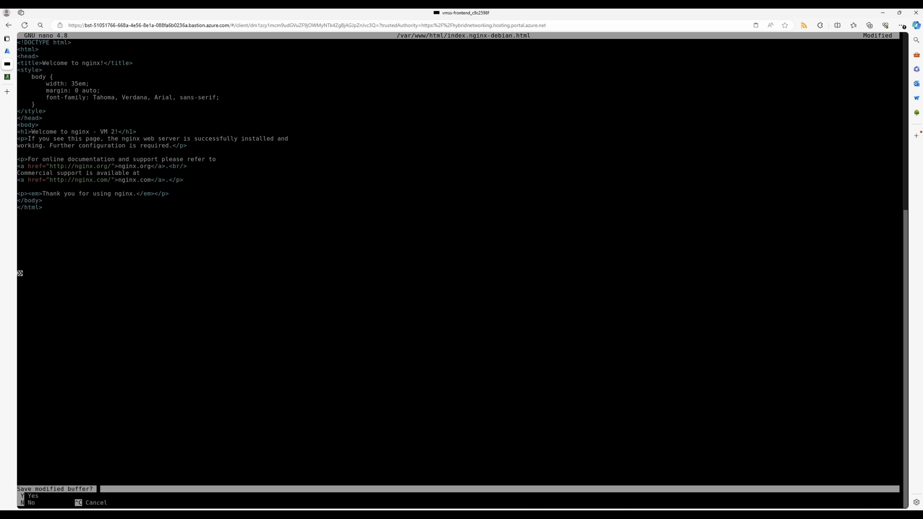
key(y)
key(Return)
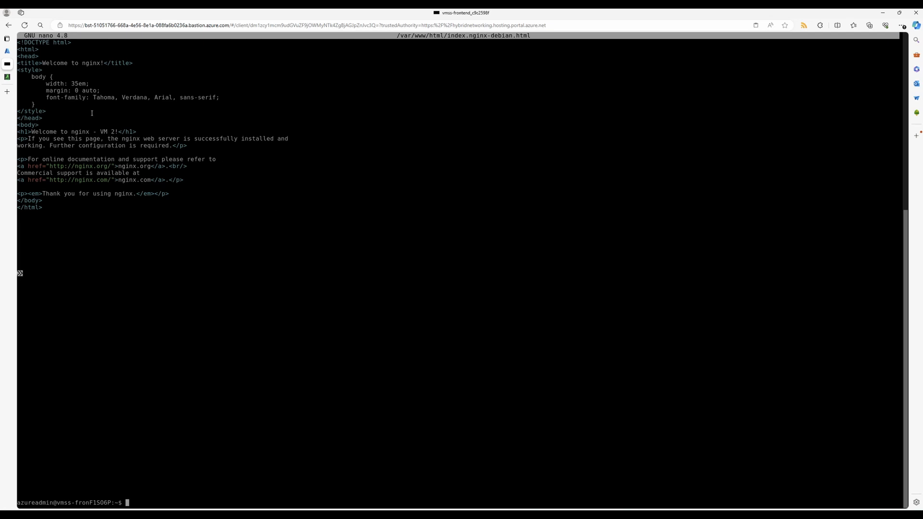
key(ctrl+w)
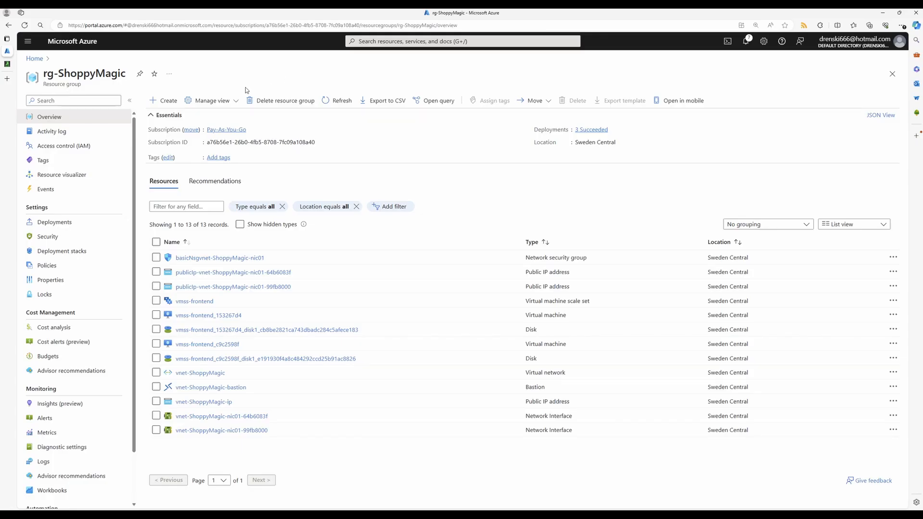
- Add an inbound HTTP rule for port 80 from any source to vmss-frontend's network security group
click(209, 302)
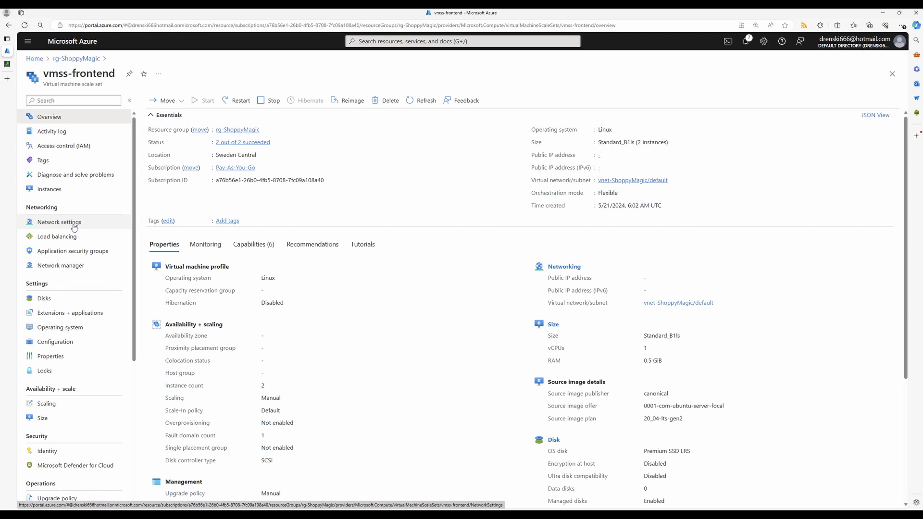
click(73, 226)
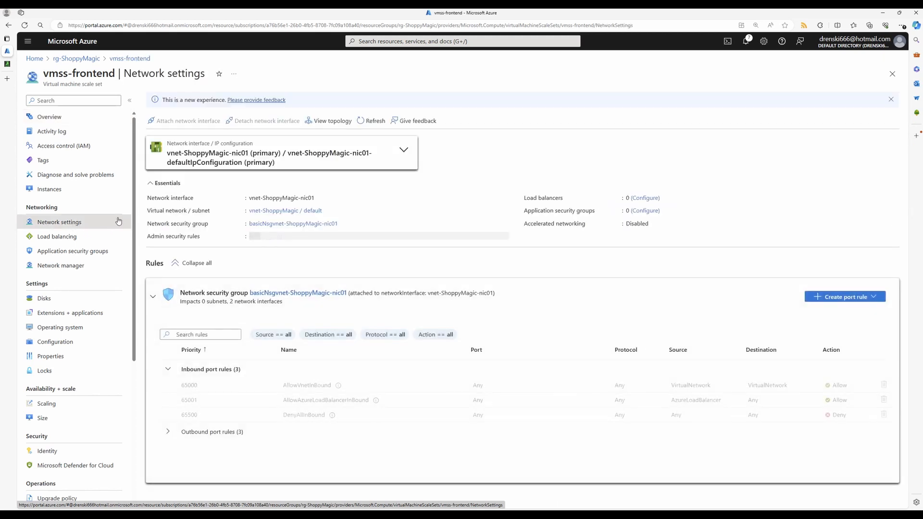
click(839, 298)
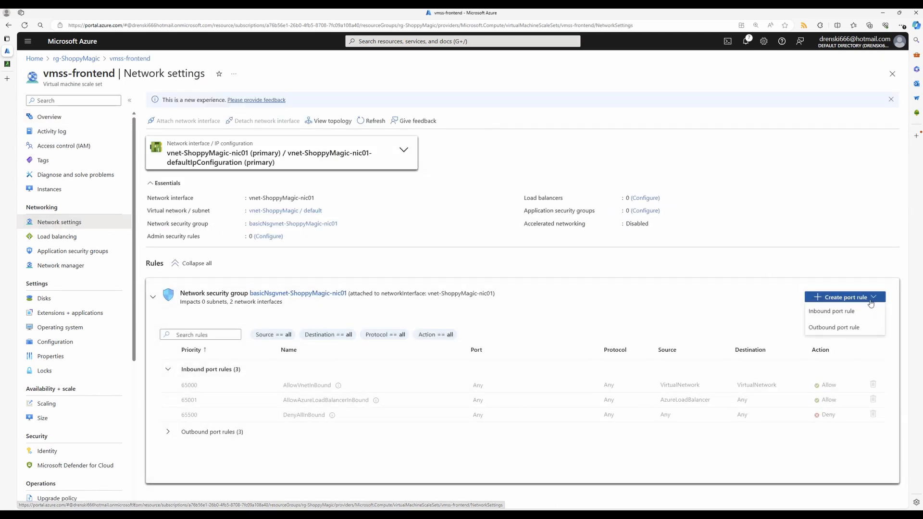
click(824, 310)
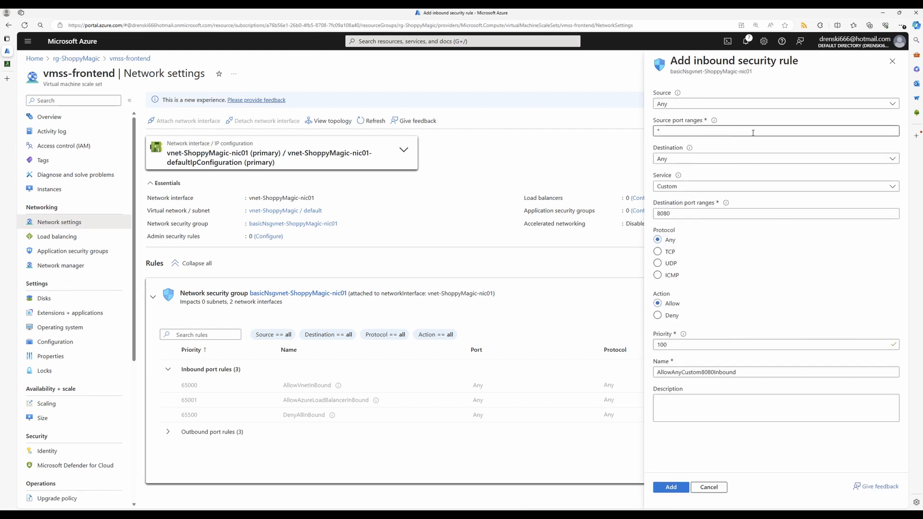
click(717, 161)
click(716, 160)
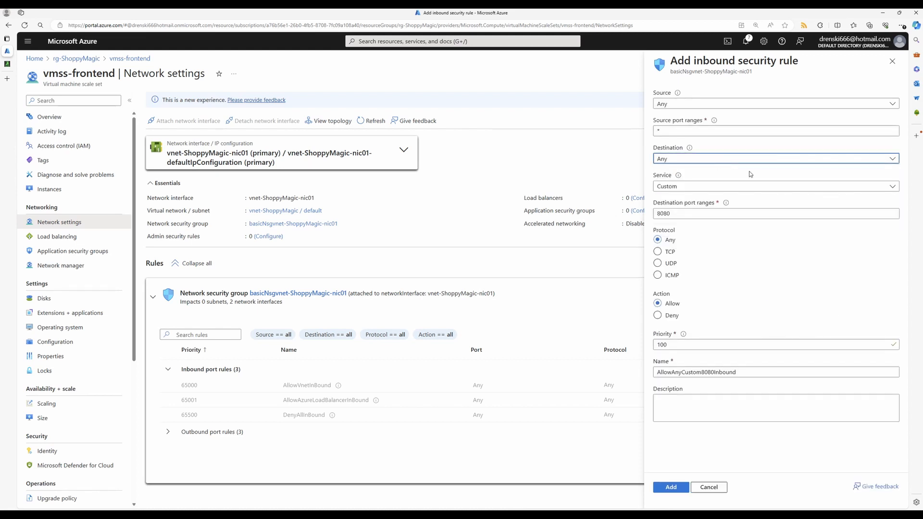
click(688, 187)
click(686, 205)
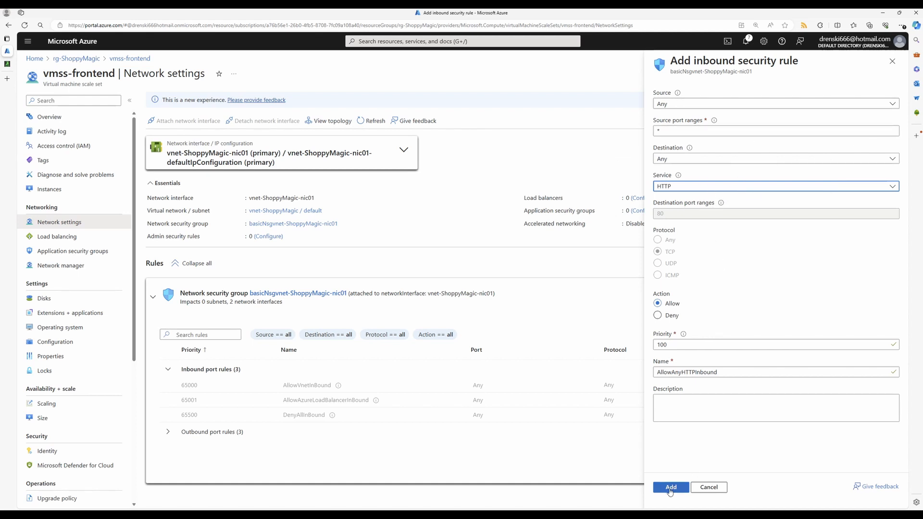
click(670, 489)
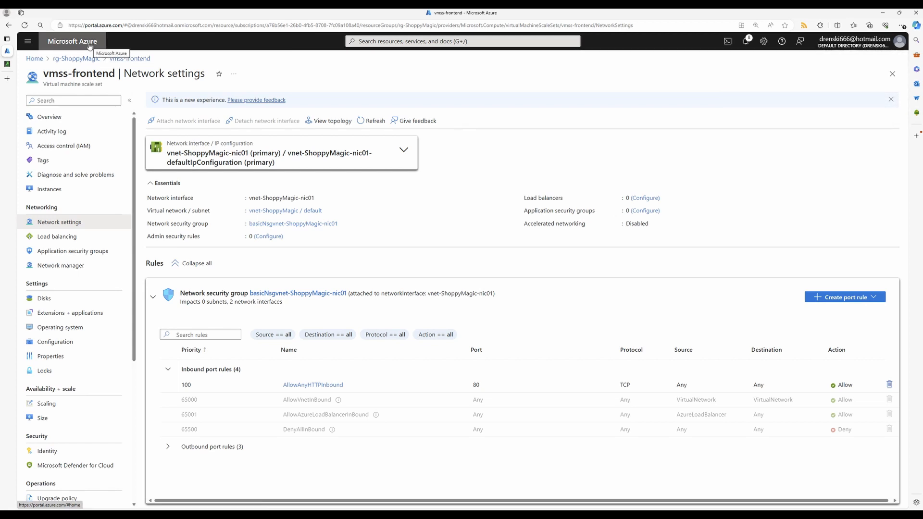
click(89, 44)
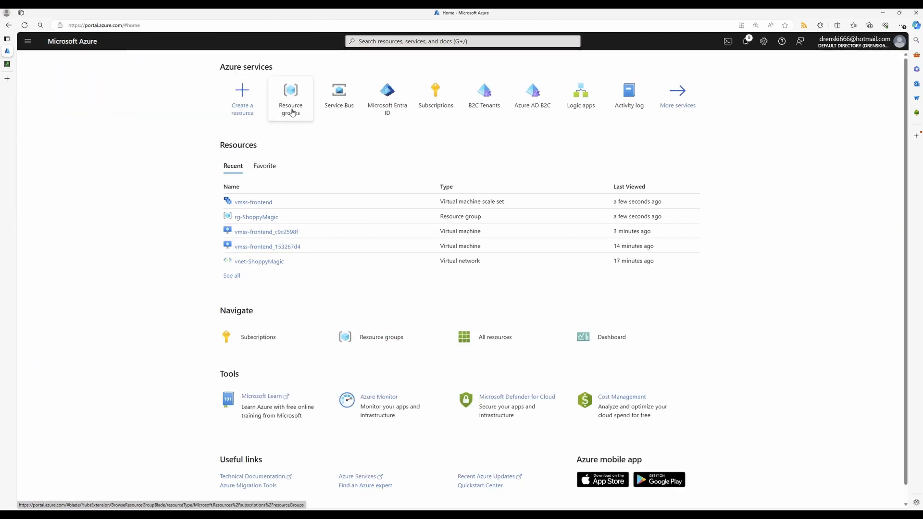
- Find the Public IP address offering in the marketplace and begin creating one
click(298, 111)
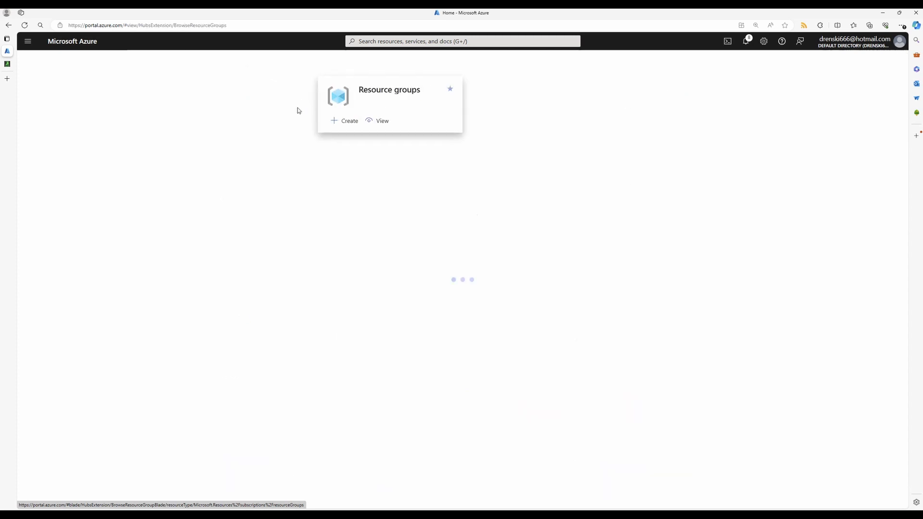
click(72, 41)
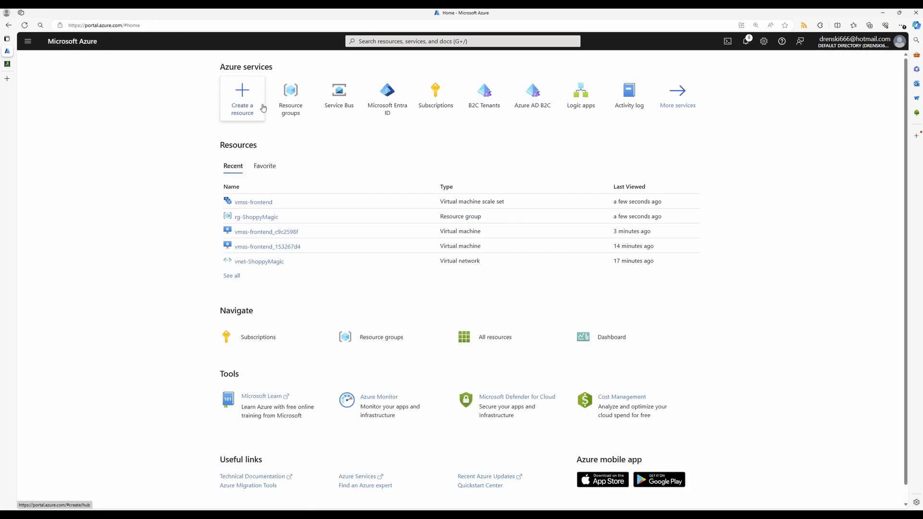
click(263, 107)
text(public ip)
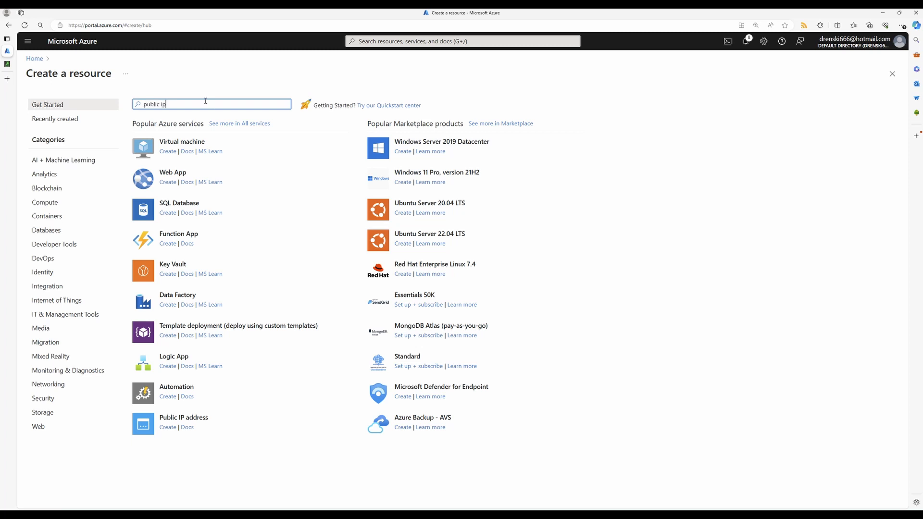
key(Return)
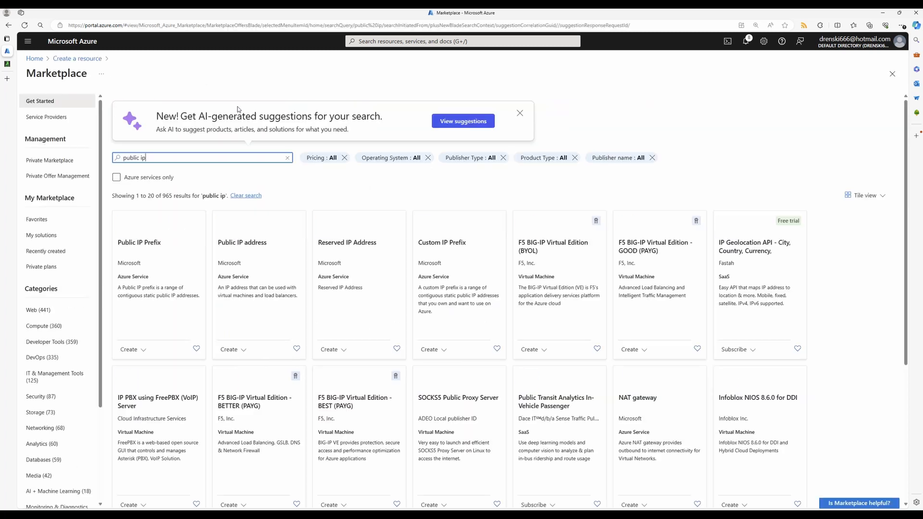
click(263, 239)
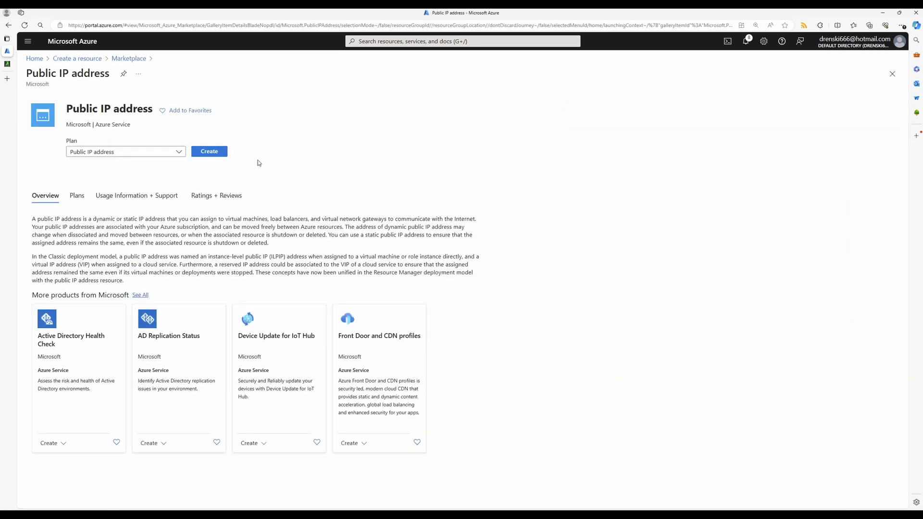
click(210, 165)
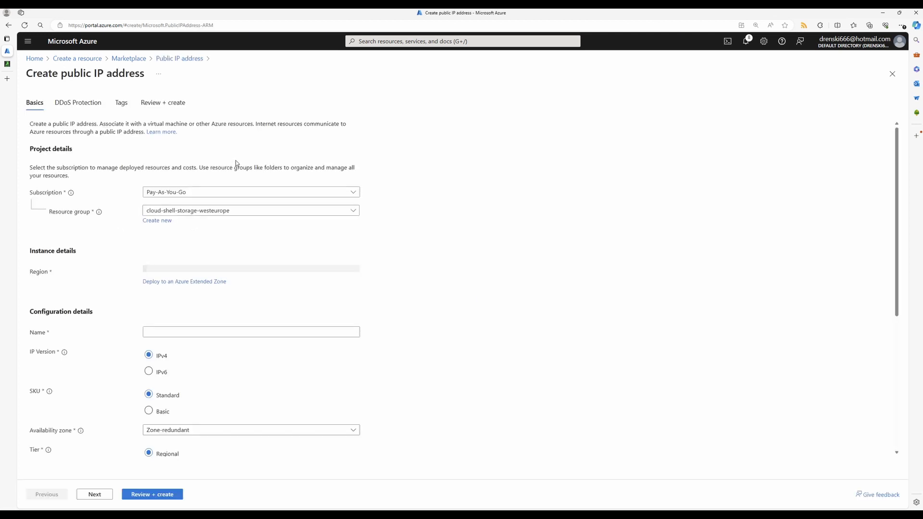
- Put the new IP in rg-ShoppyMagic, name it lb-public-ip, and set No Zone
click(212, 215)
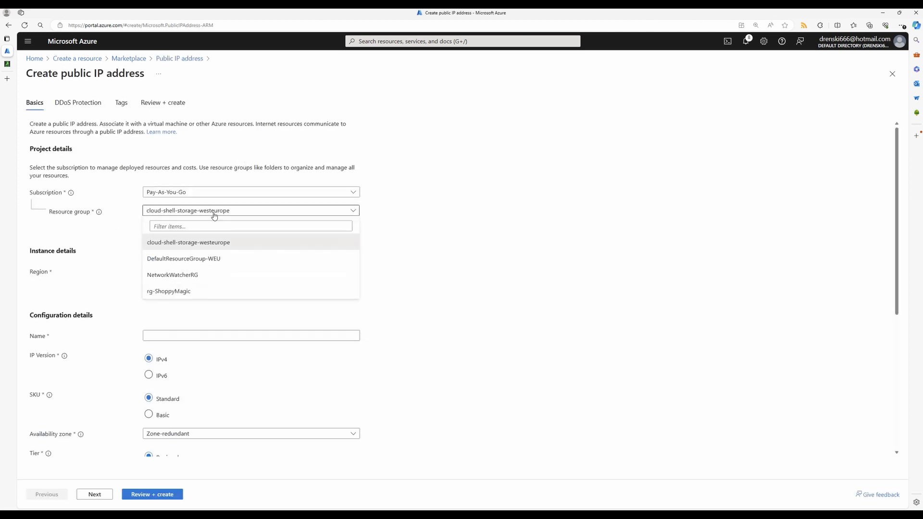
click(179, 290)
click(186, 336)
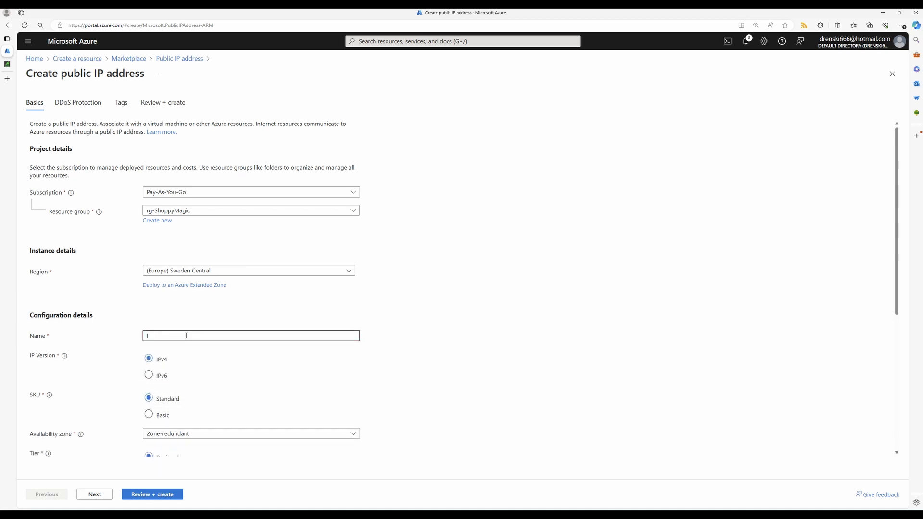
text(lb-public-ip)
scroll(260, 408, down, 4)
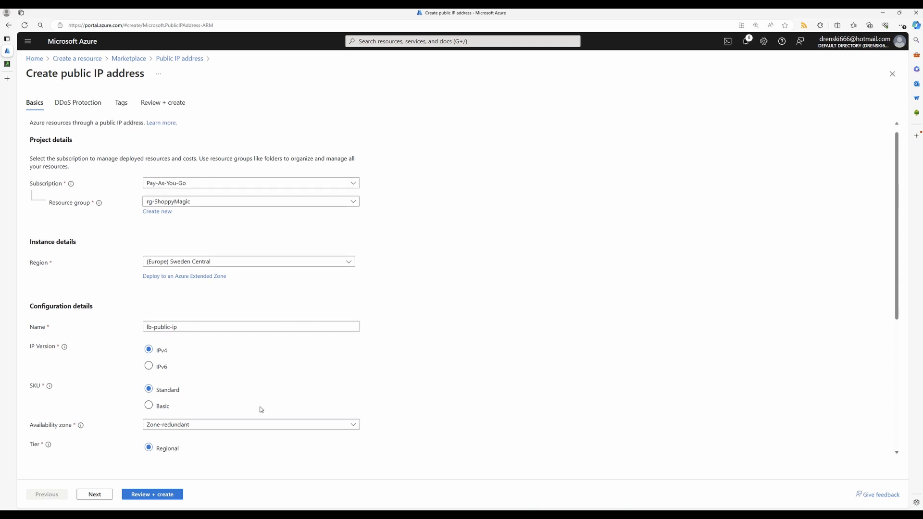
click(185, 231)
click(215, 244)
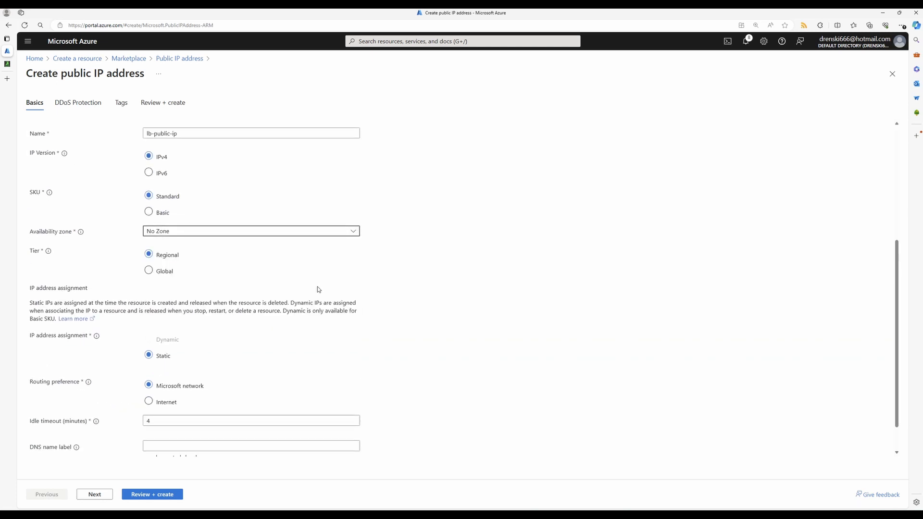
click(161, 273)
scroll(217, 367, down, 1)
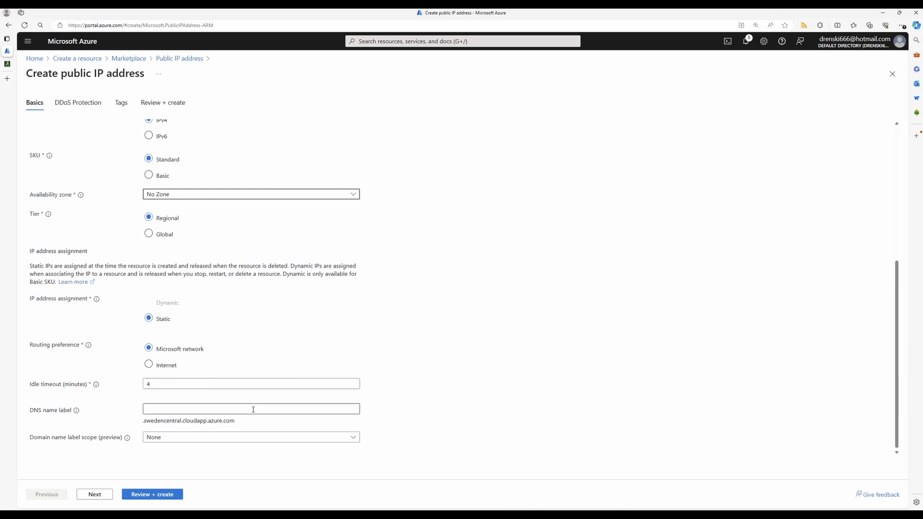
scroll(182, 413, up, 5)
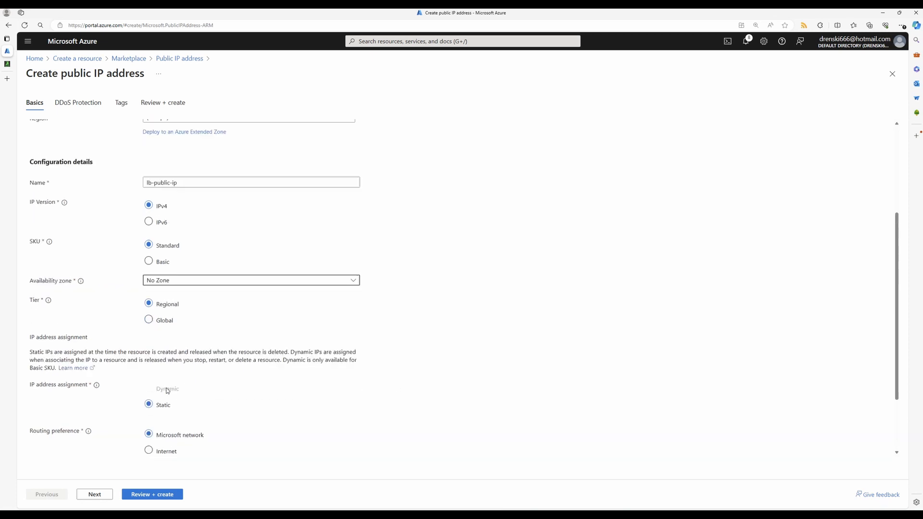
scroll(208, 264, down, 5)
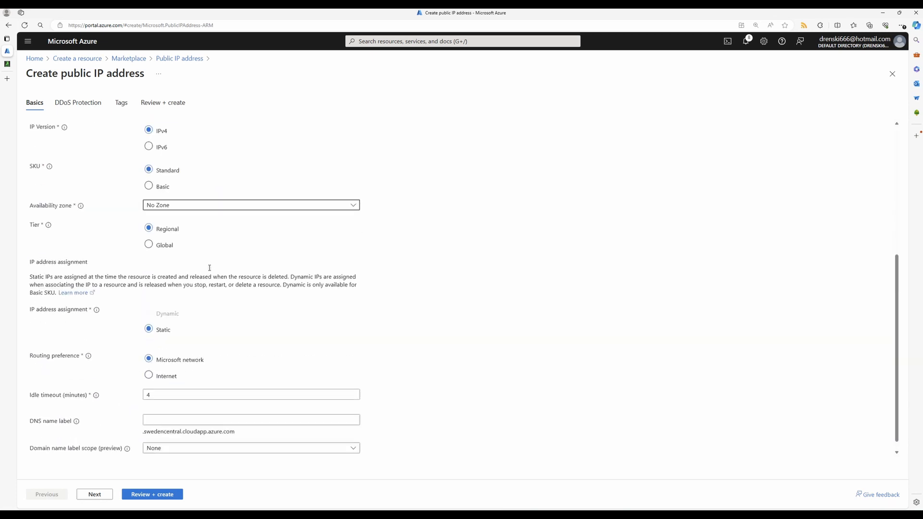
- Review and deploy lb-public-ip, then return to the article's enlarged architecture diagram
click(168, 495)
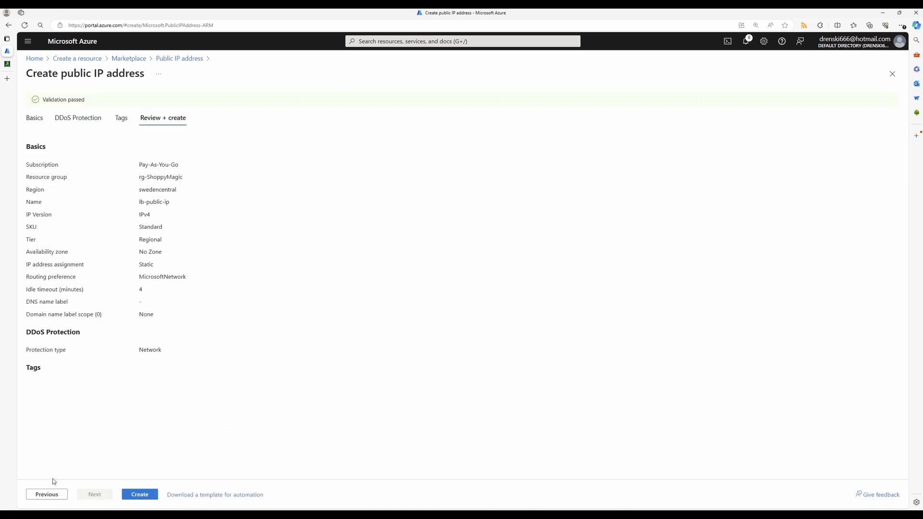
click(144, 495)
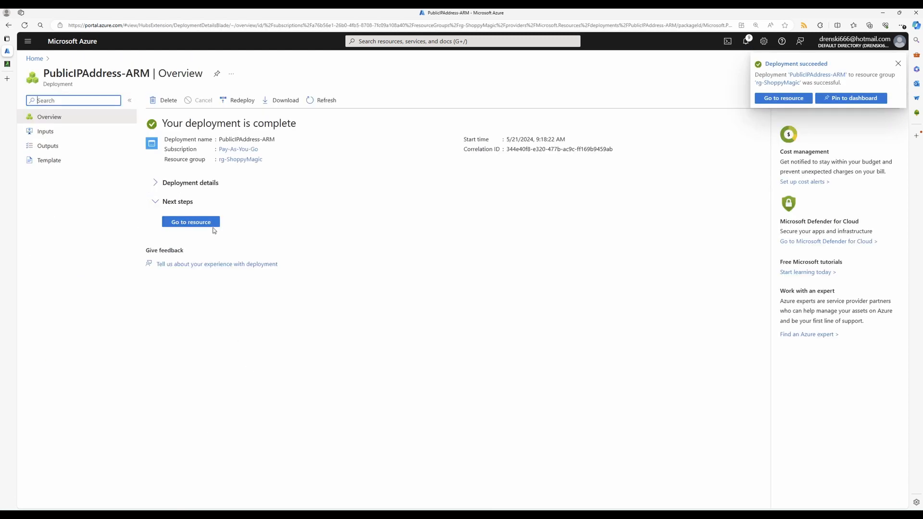
drag(178, 150, 166, 158)
click(308, 224)
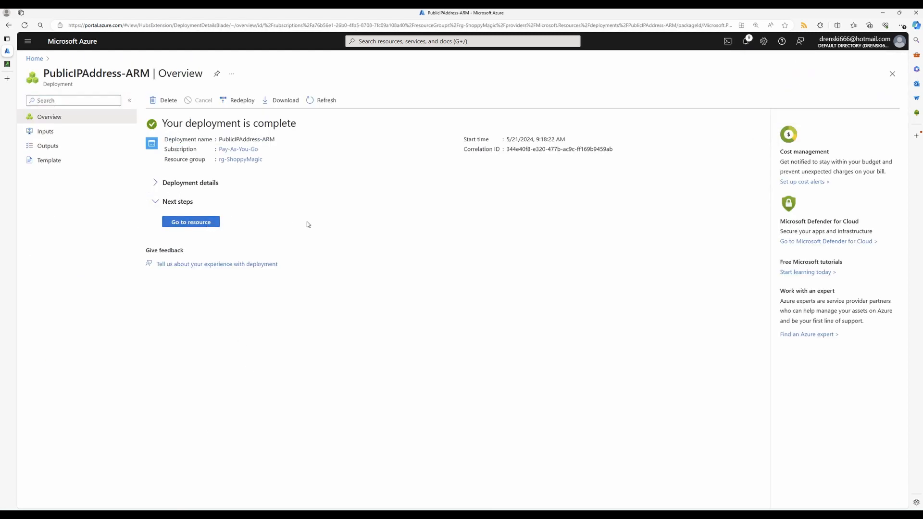
click(72, 41)
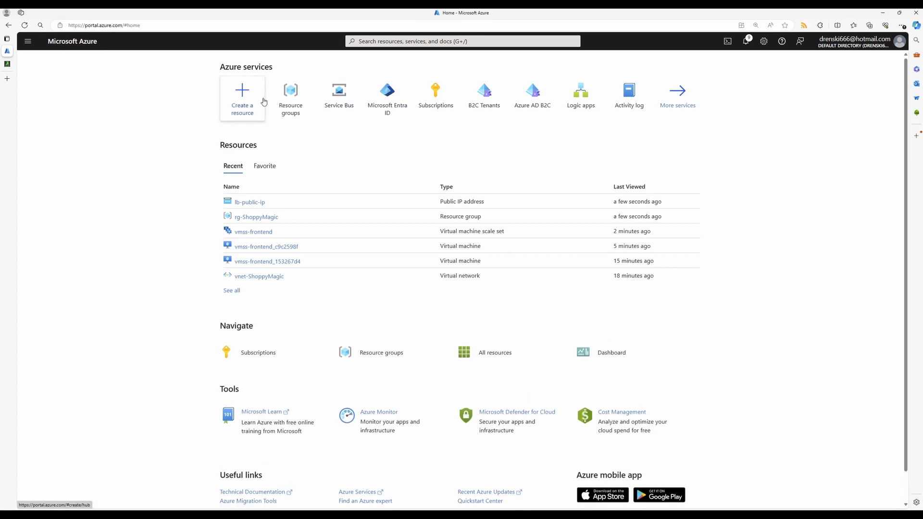
click(7, 64)
click(368, 281)
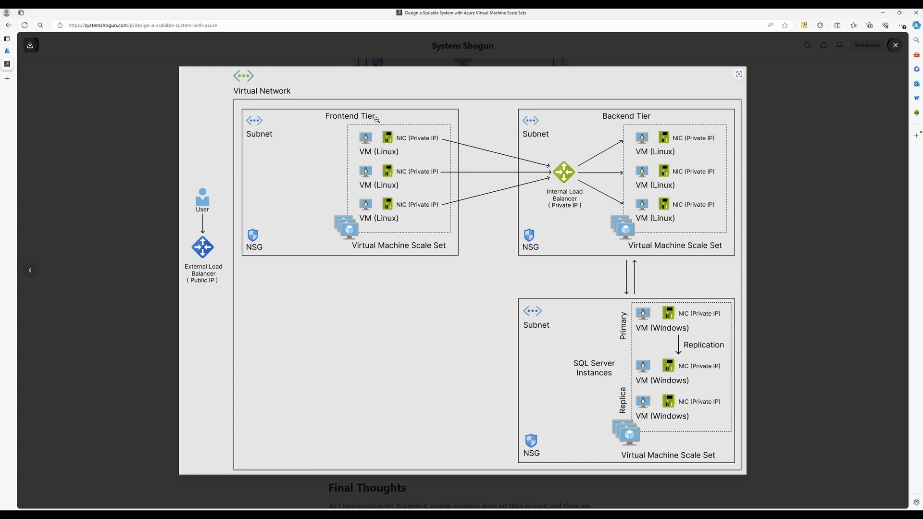
click(416, 252)
click(7, 51)
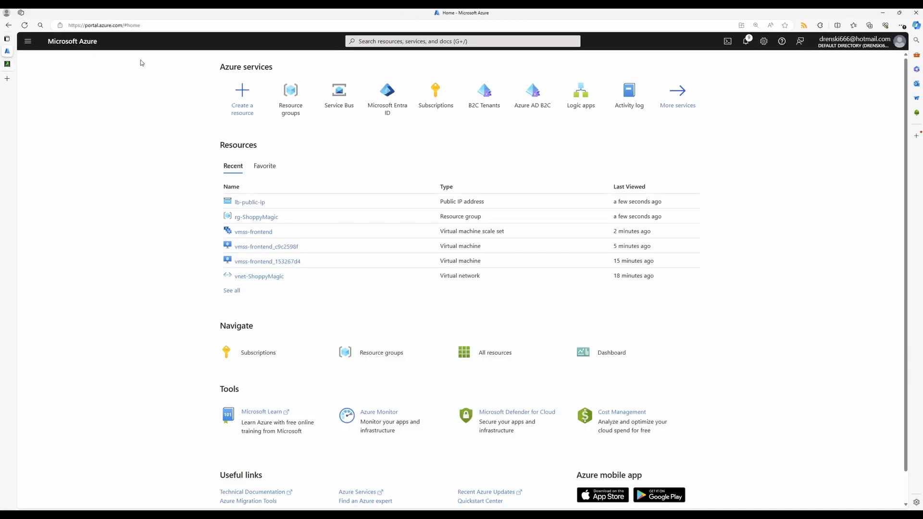
- Find Load Balancer in the marketplace and begin creating a new one
click(244, 102)
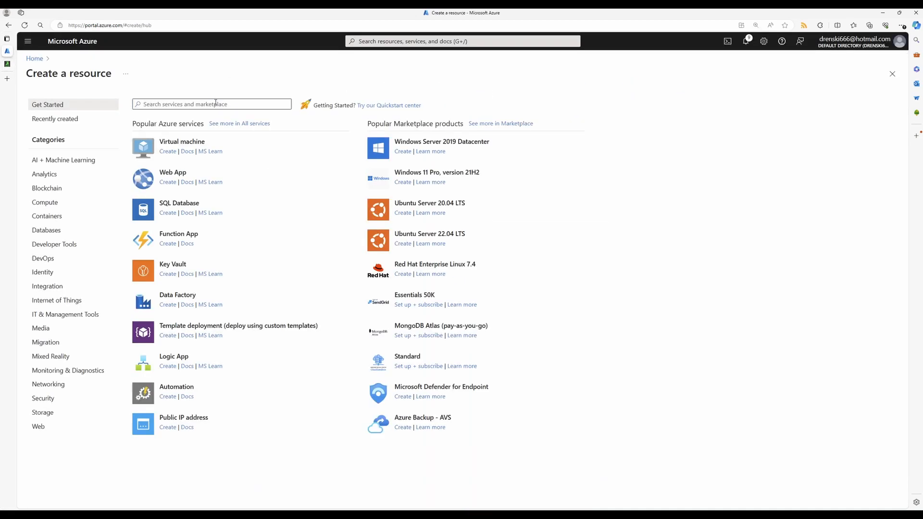
text(load balancer)
key(Return)
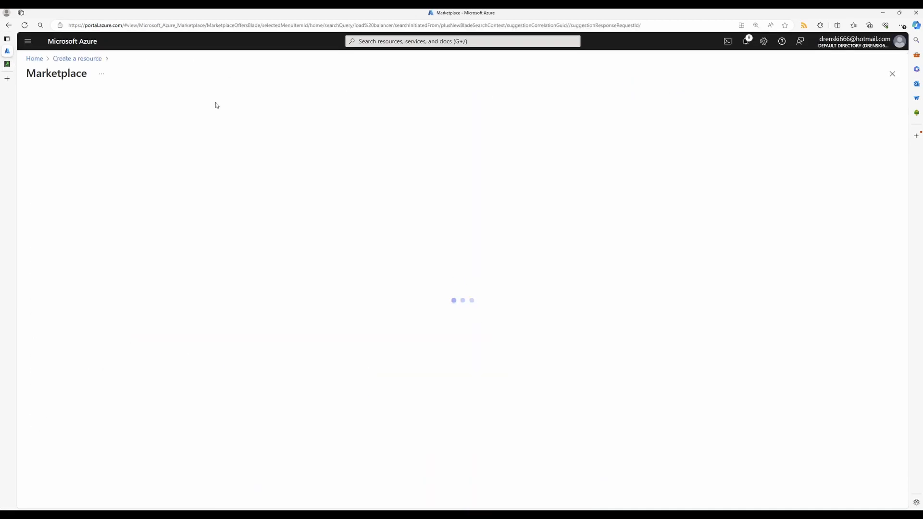
click(164, 239)
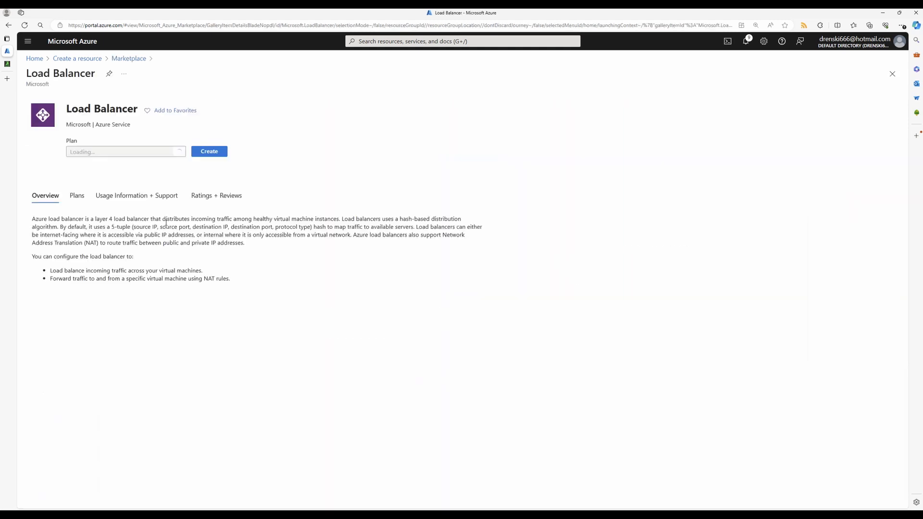
click(210, 151)
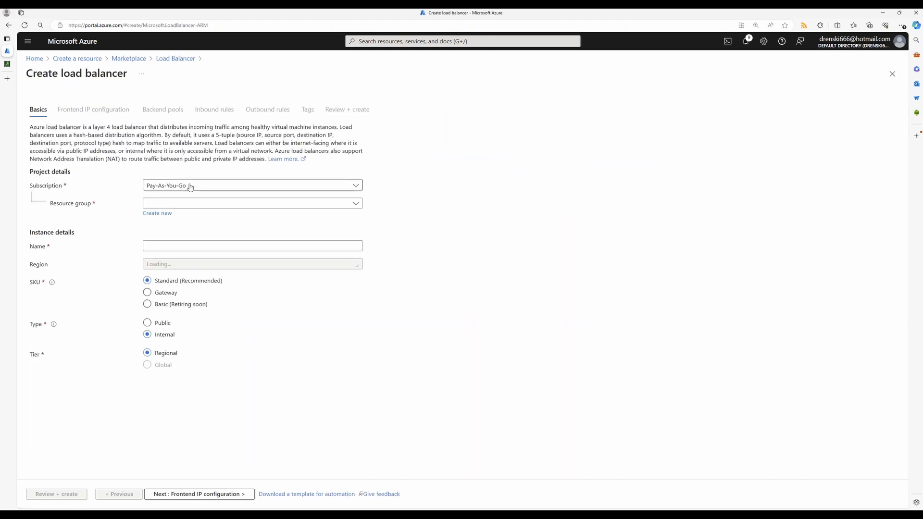
- Set basics to rg-ShoppyMagic, name lb1, type Public, and continue to frontend IP configuration
click(188, 204)
click(176, 278)
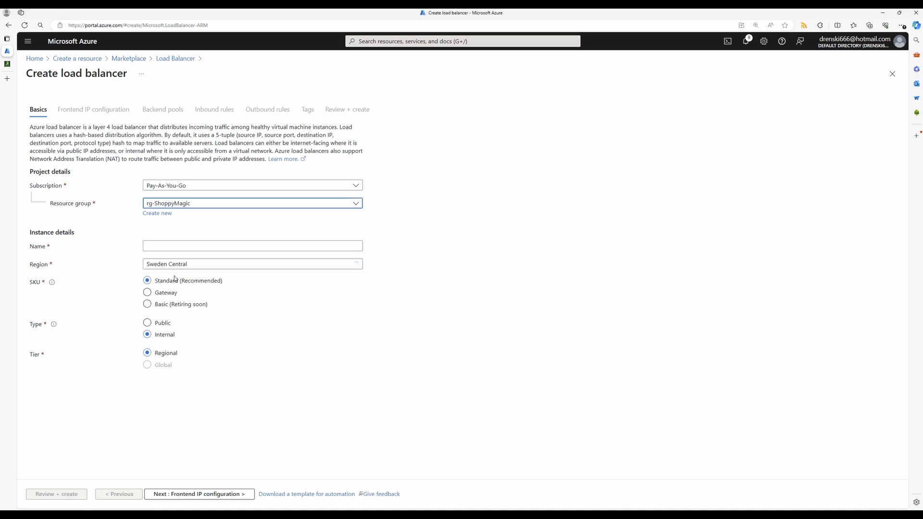
click(189, 243)
text(lb1)
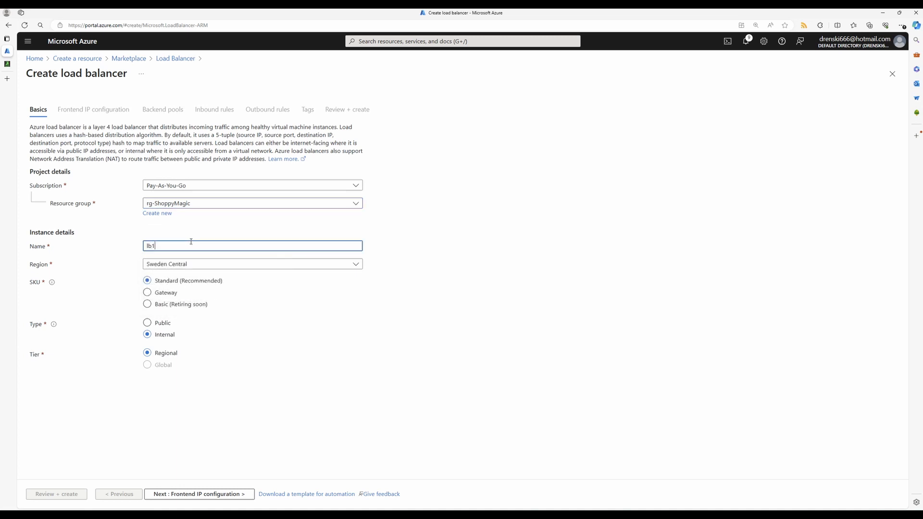
click(254, 394)
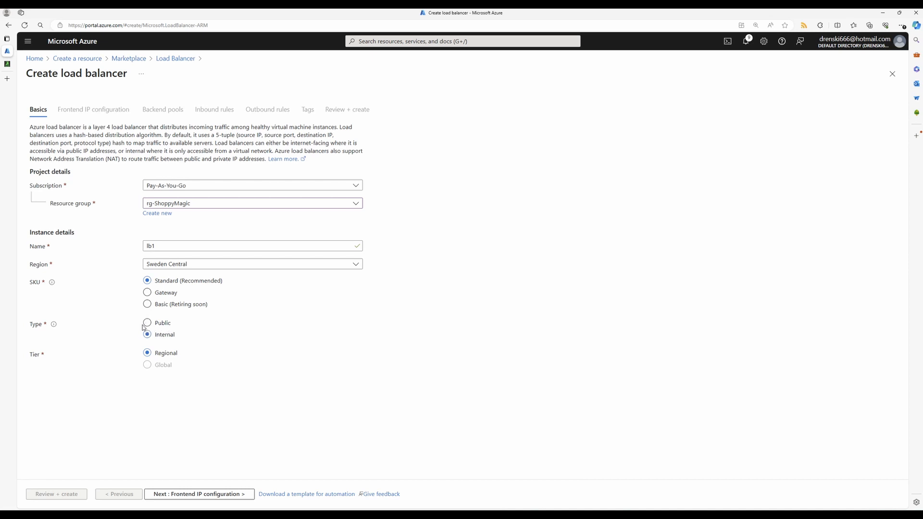
click(147, 322)
click(224, 494)
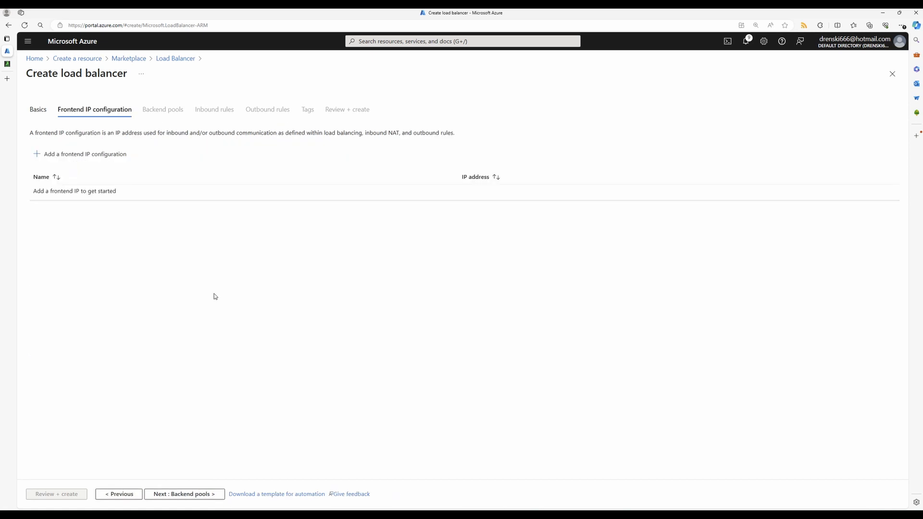
- Add frontend IP configuration lb-public-frontend using lb-public-ip (4.223.172.200)
click(89, 158)
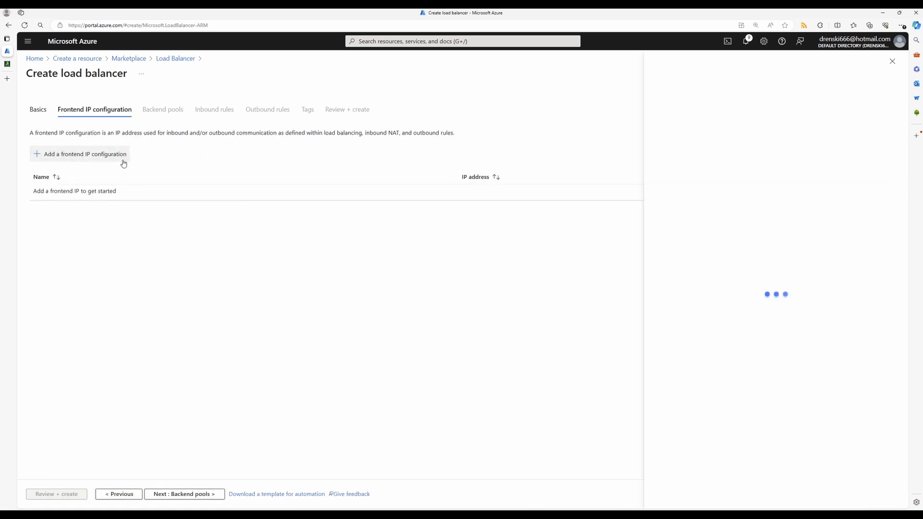
click(815, 90)
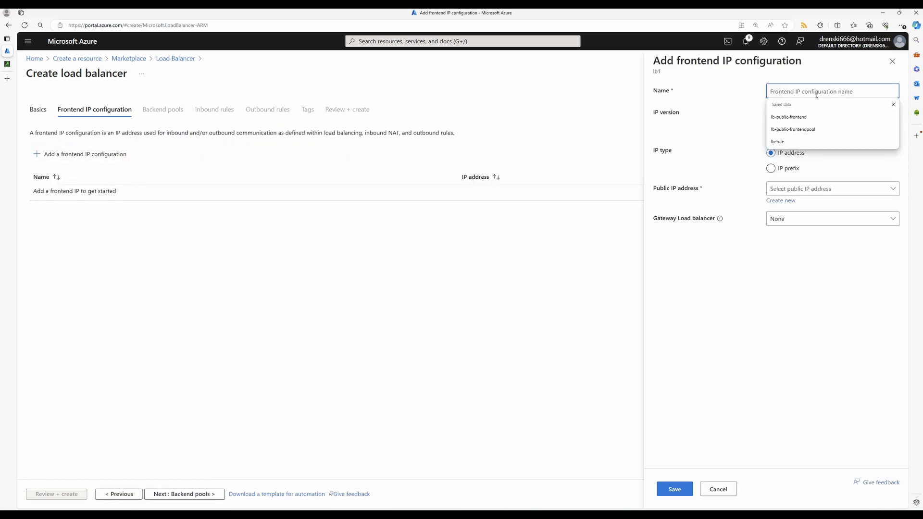
click(809, 118)
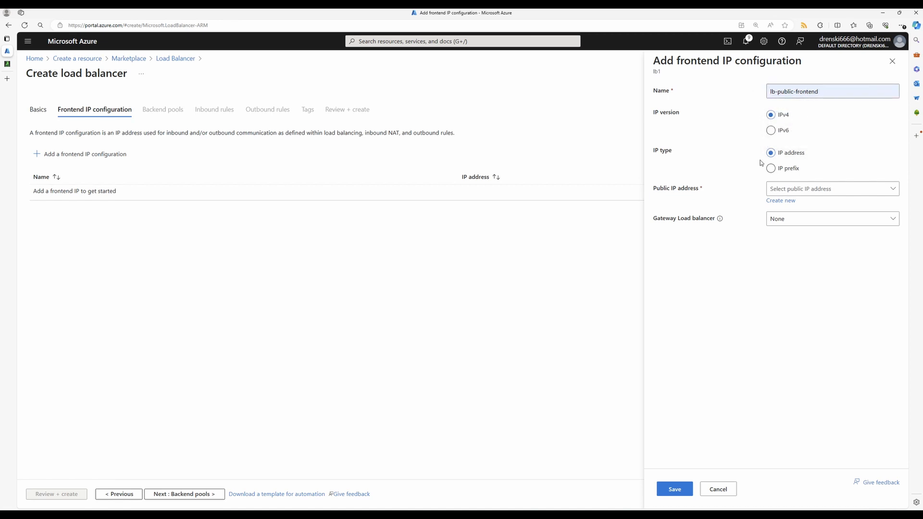
click(791, 188)
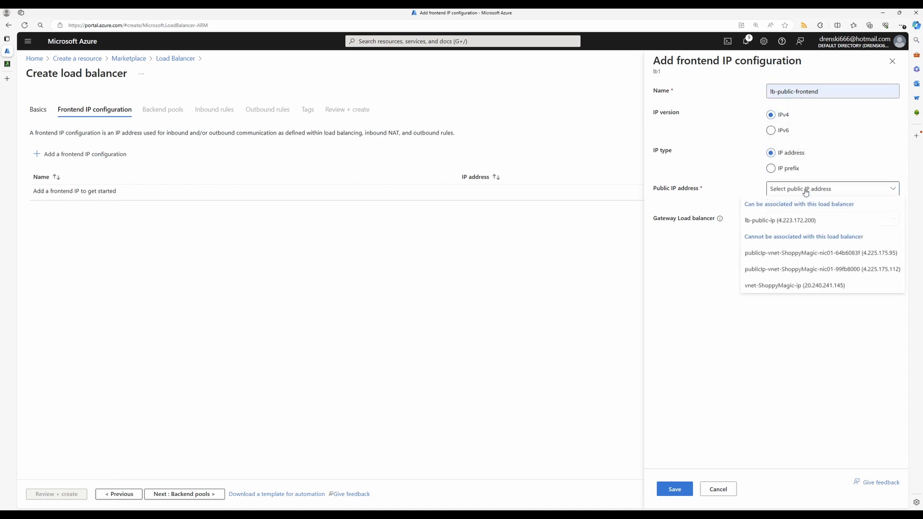
click(782, 222)
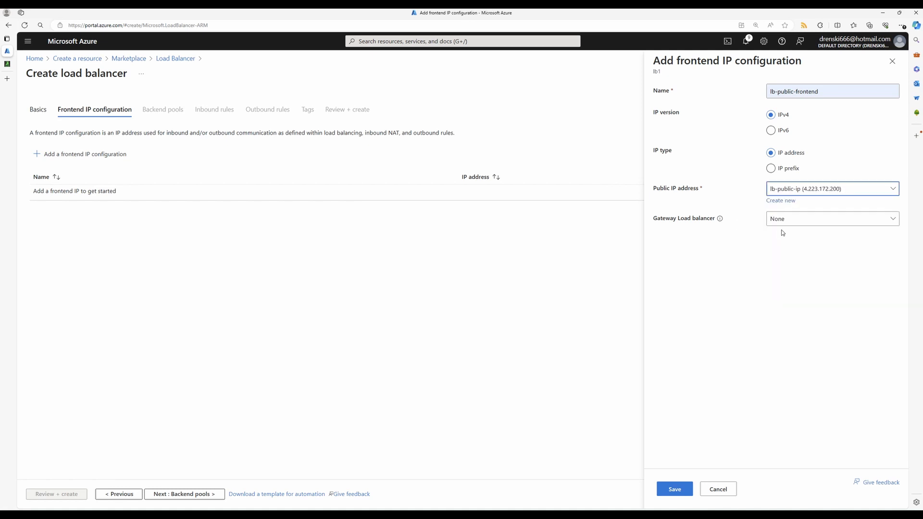
click(675, 494)
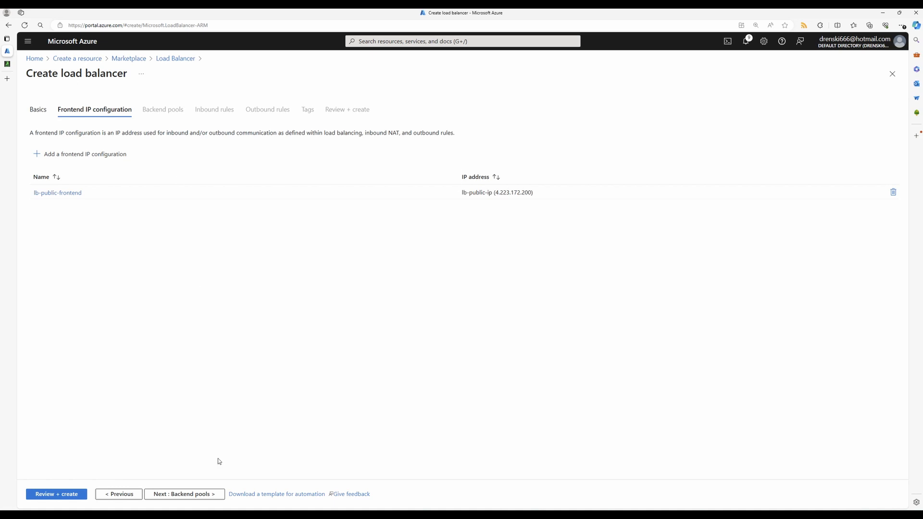
- Add backend pool lb-public-frontendpool on vnet-ShoppyMagic containing the vmss-frontend scale set
click(197, 494)
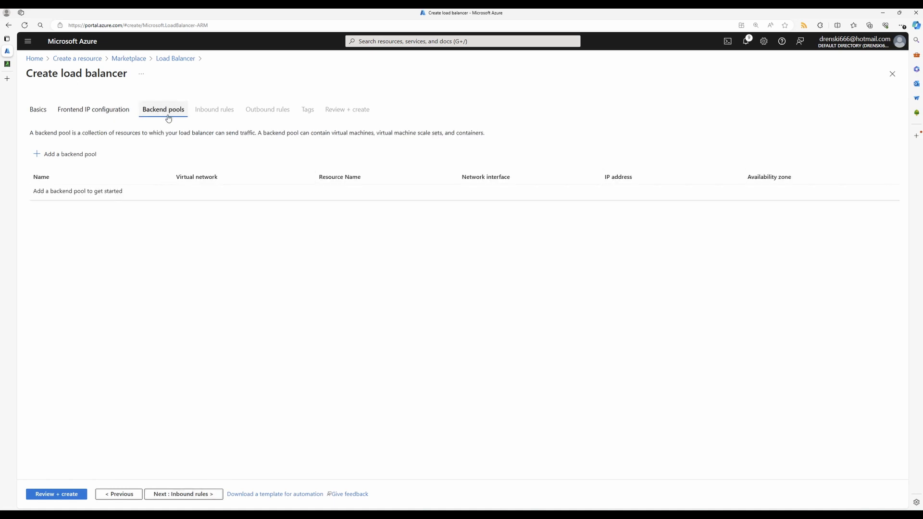
click(75, 154)
click(182, 103)
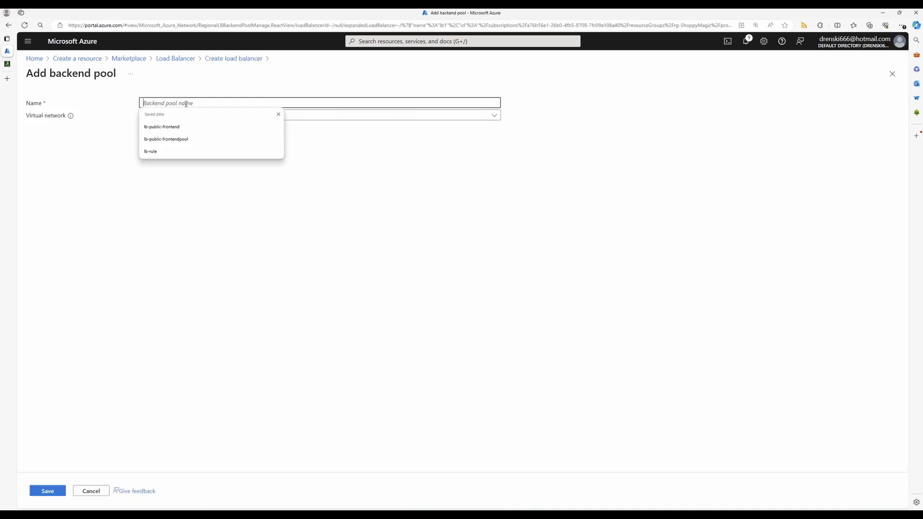
click(185, 138)
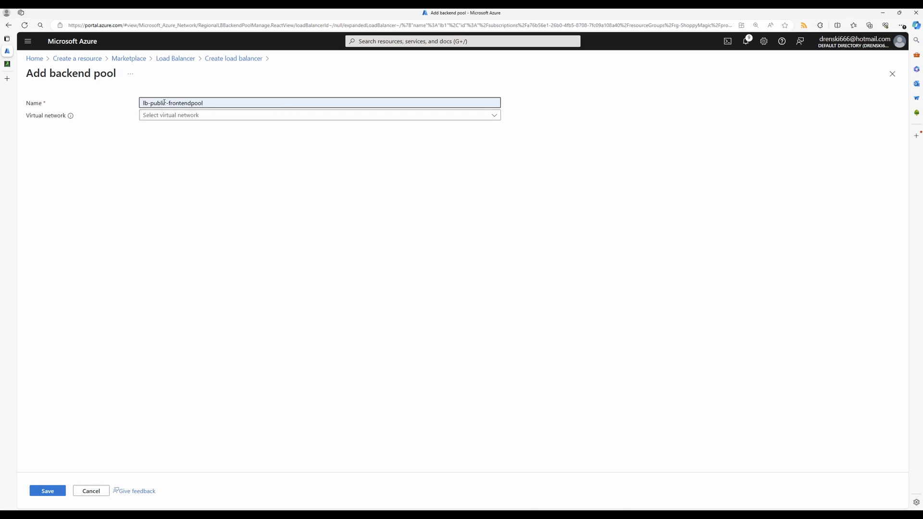
click(198, 116)
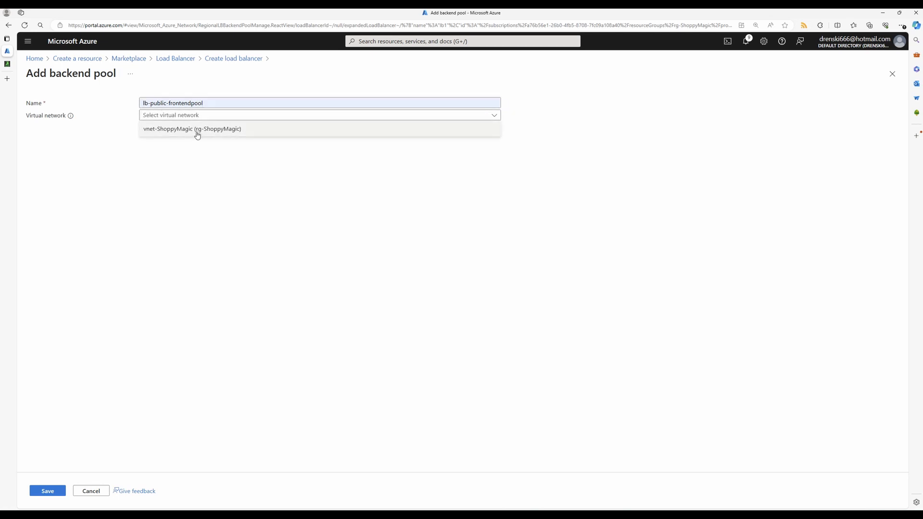
click(194, 130)
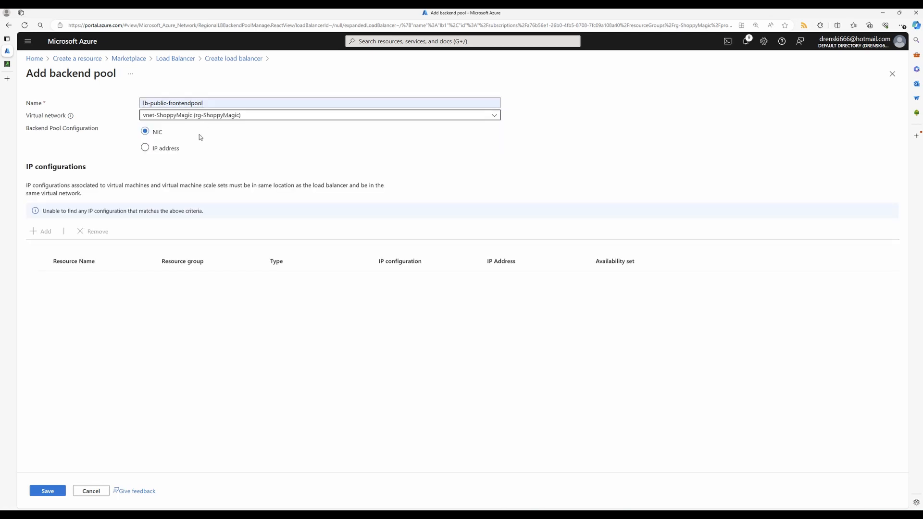
click(44, 216)
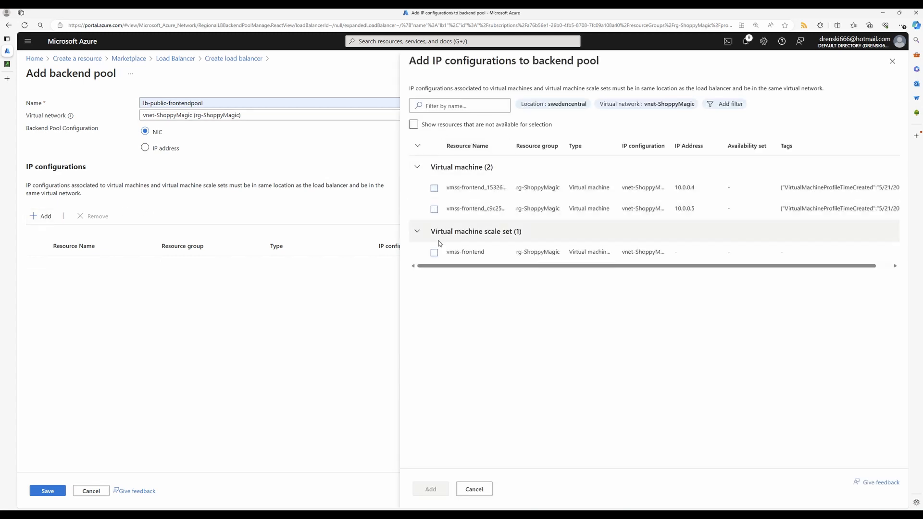
click(434, 252)
click(431, 488)
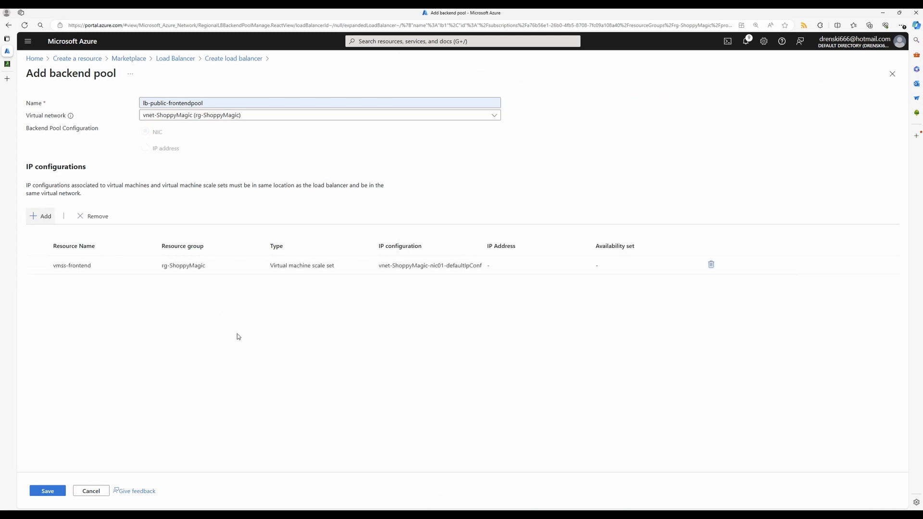
click(47, 491)
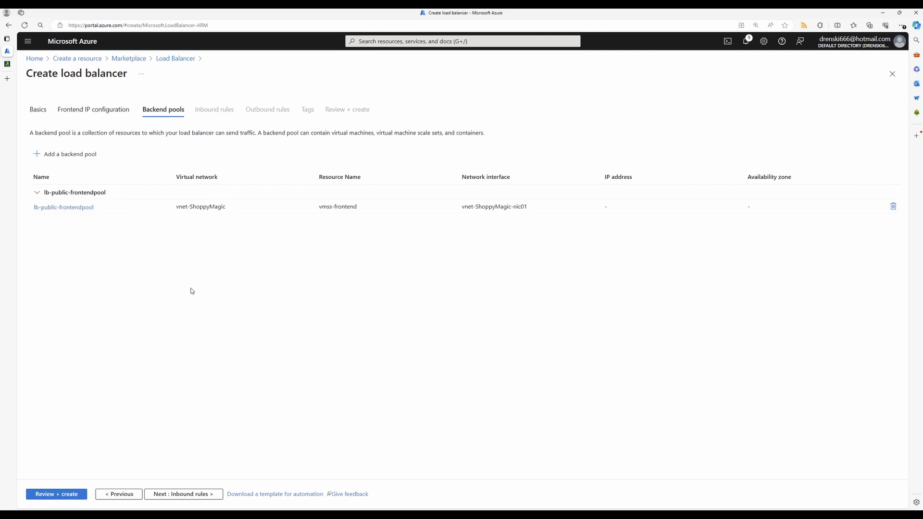
- Review and create load balancer lb1, then go to the deployed resource
click(71, 496)
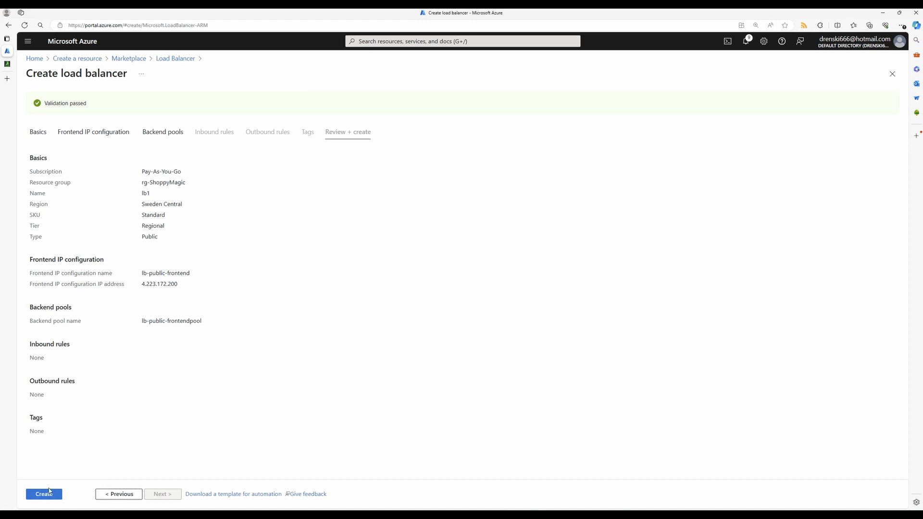
click(48, 494)
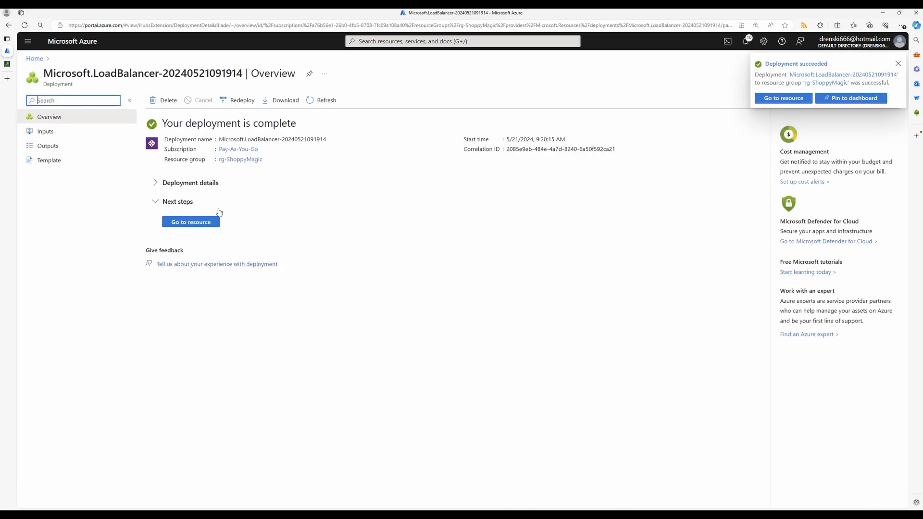
click(206, 223)
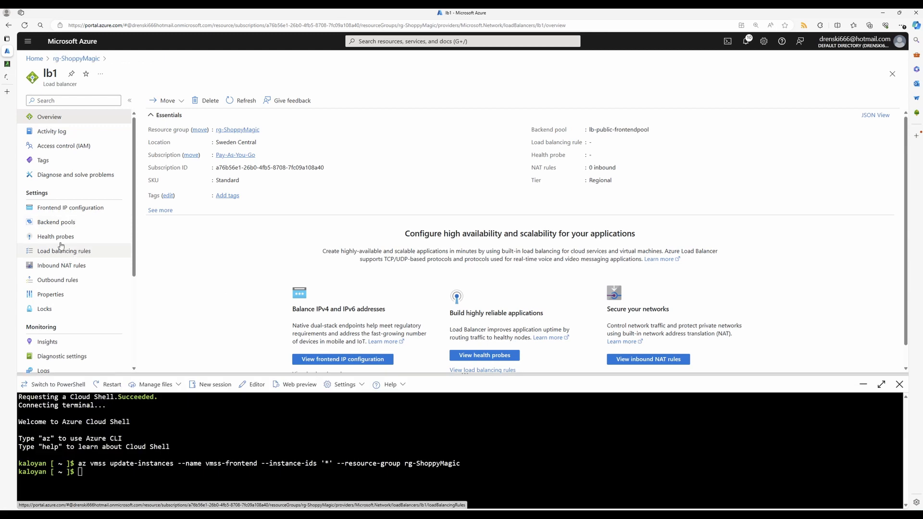
- Save health probe health1 on lb1, close Cloud Shell, and open Load balancing rules
click(77, 253)
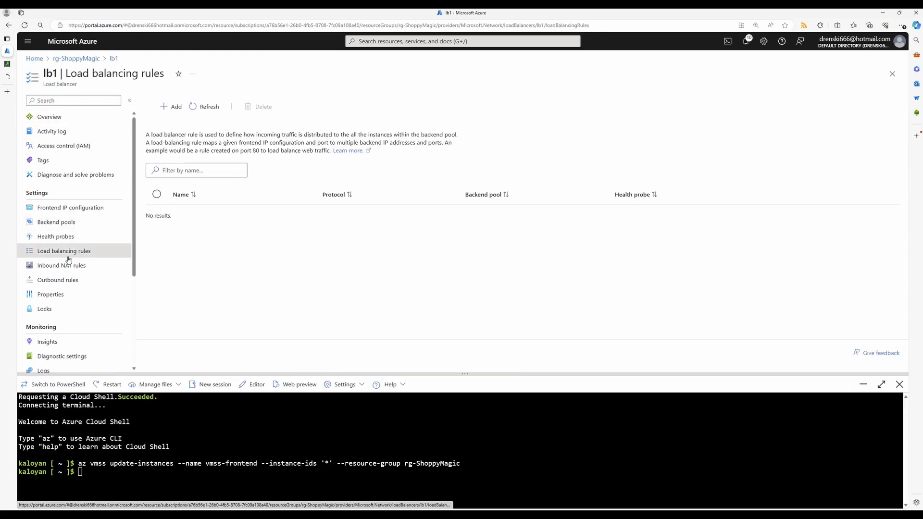
click(55, 237)
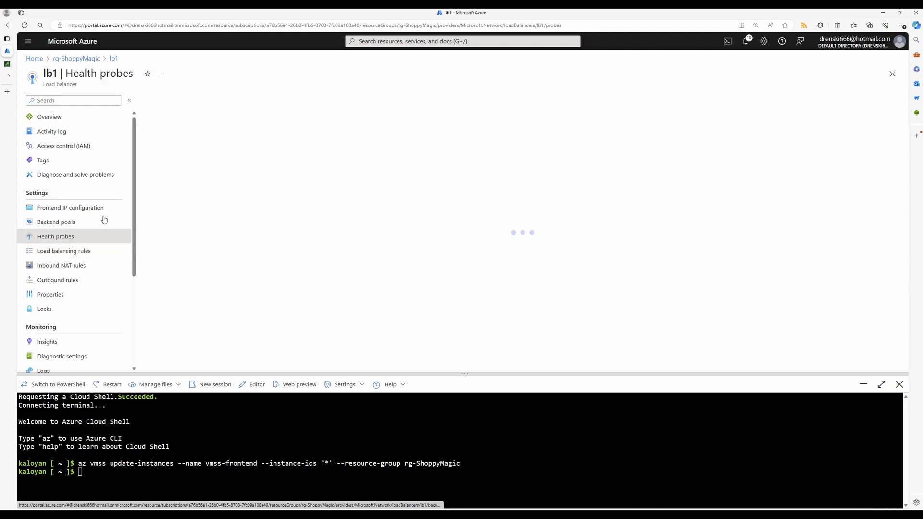
click(163, 105)
click(195, 144)
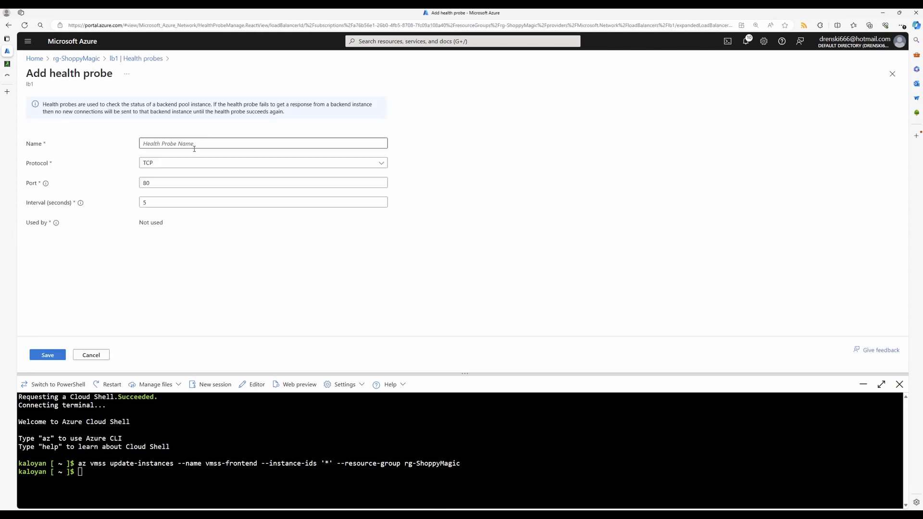
text(health1)
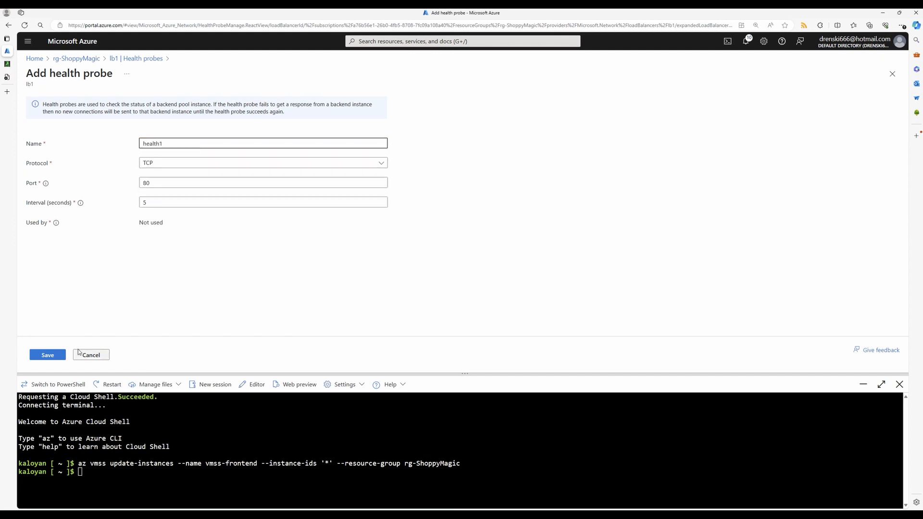
click(47, 355)
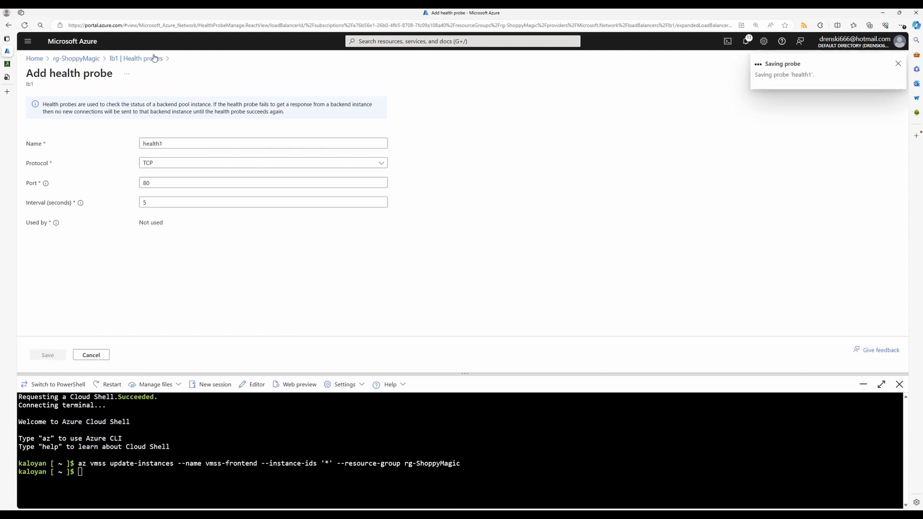
click(900, 384)
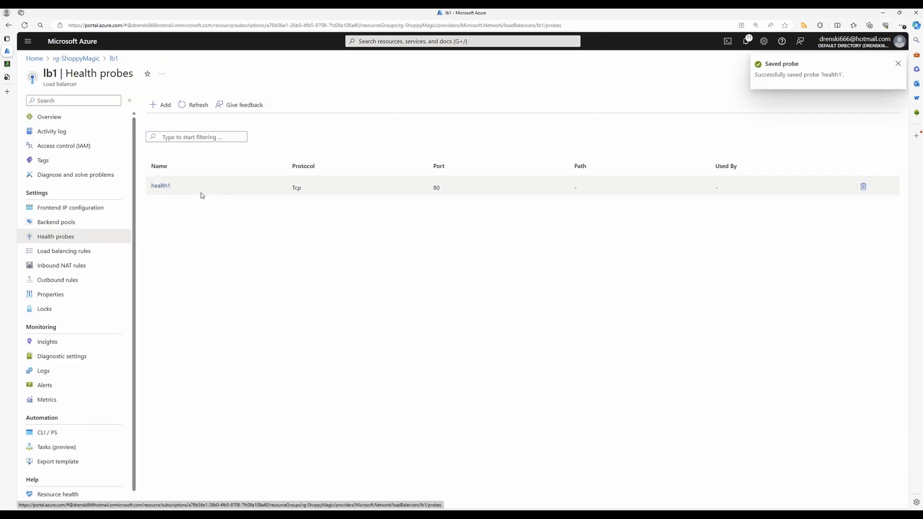
click(71, 255)
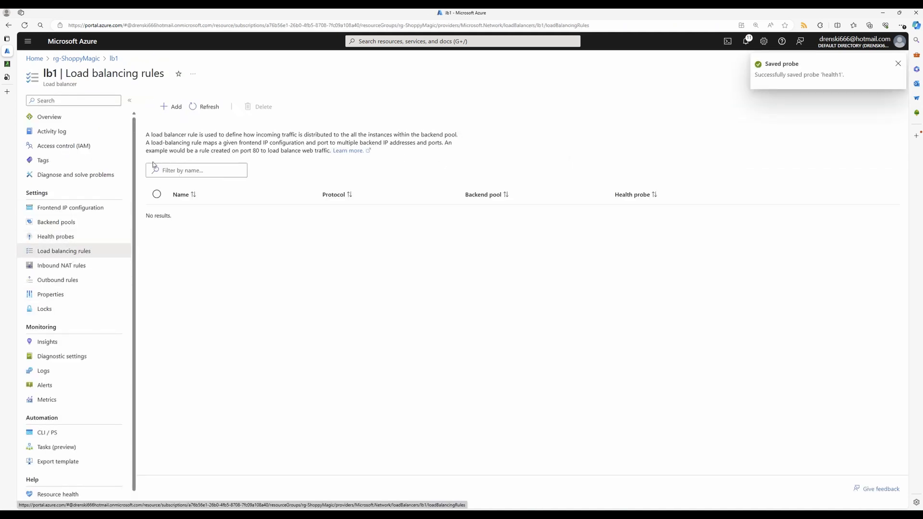
- Start rule lb-rule with frontend lb-public-frontend and backend pool lb-public-frontendpool
click(174, 105)
click(196, 138)
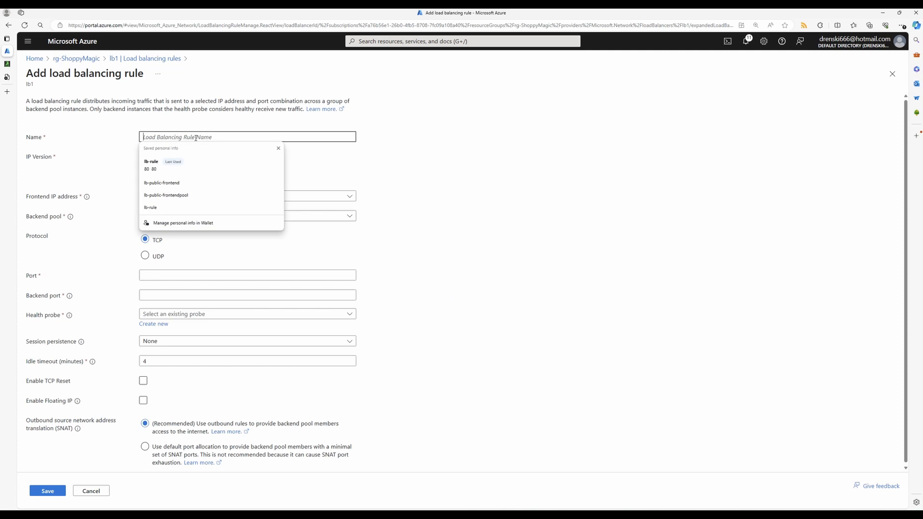
text(lb-rule)
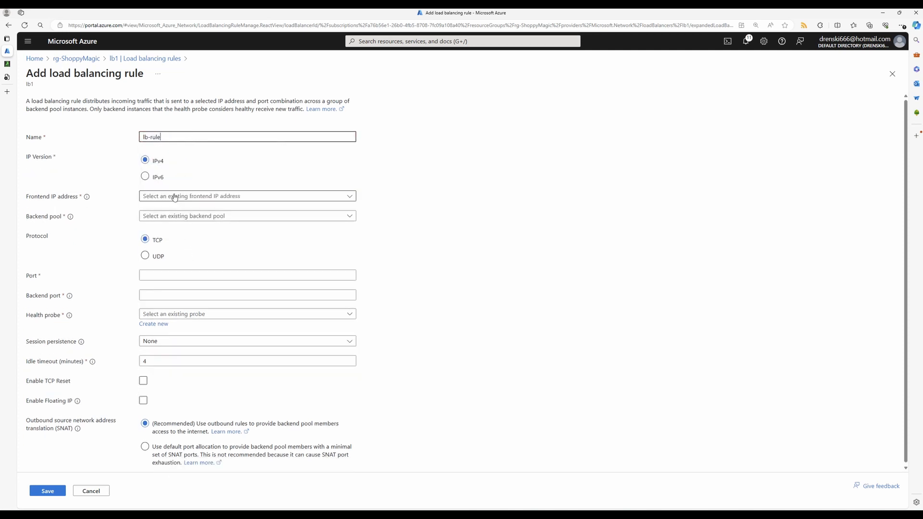
click(174, 197)
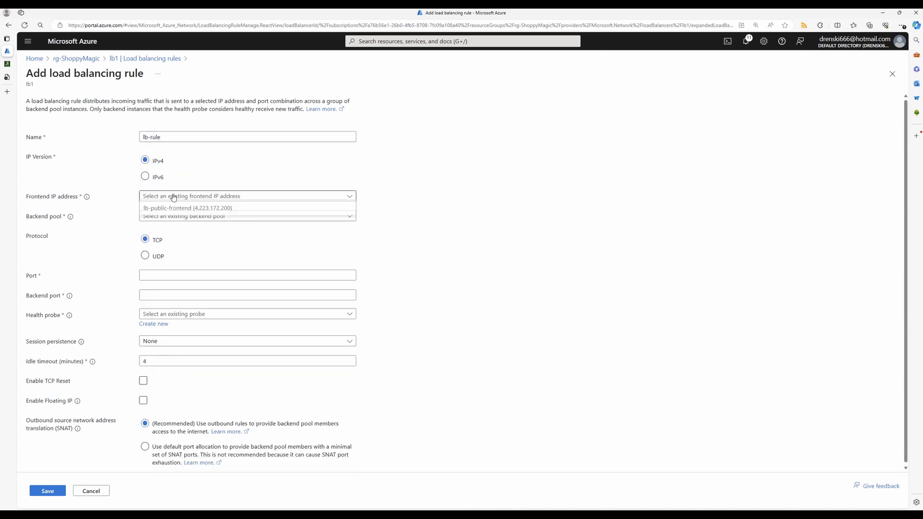
click(183, 207)
click(201, 220)
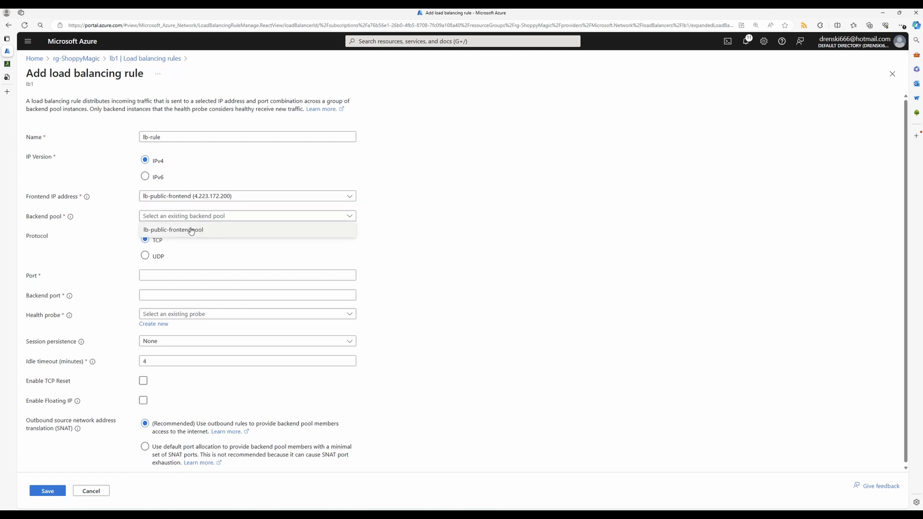
click(191, 229)
- Set ports 80/80, health probe health1, enable TCP Reset, and save the rule
click(189, 276)
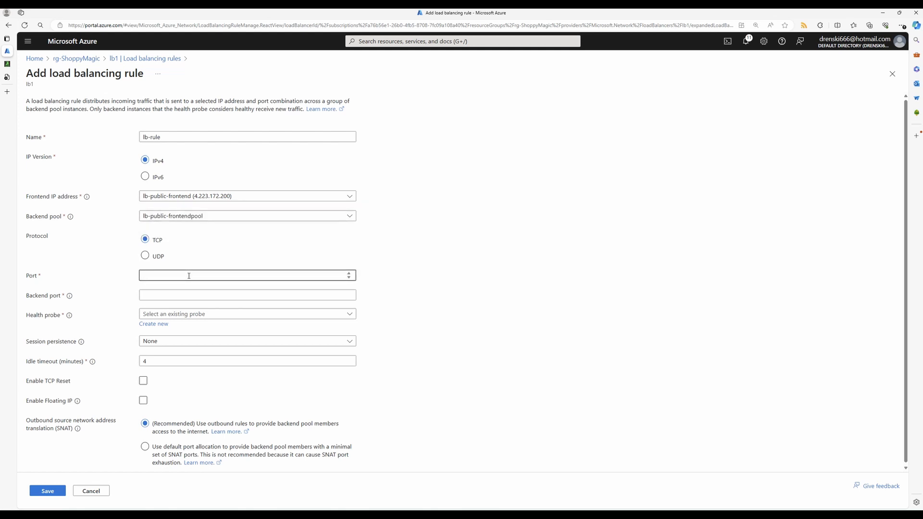
text(80)
key(Tab)
click(186, 313)
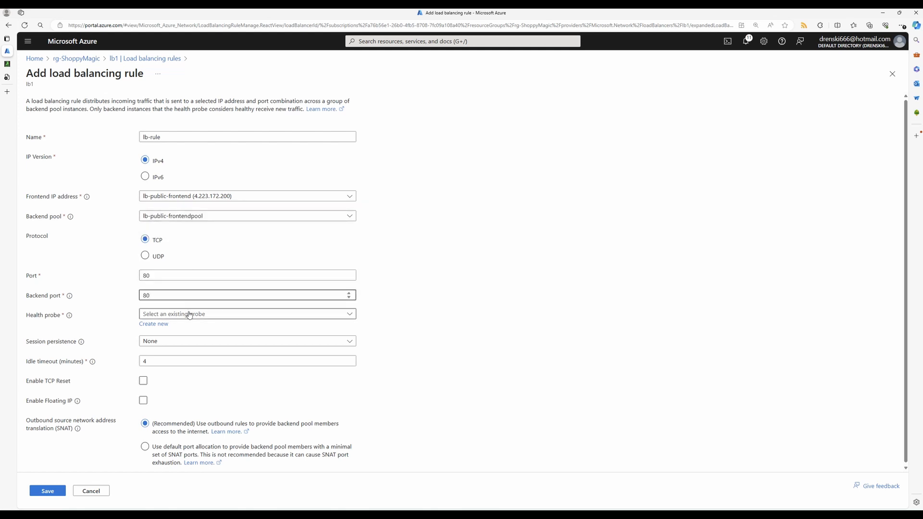
click(175, 326)
click(142, 381)
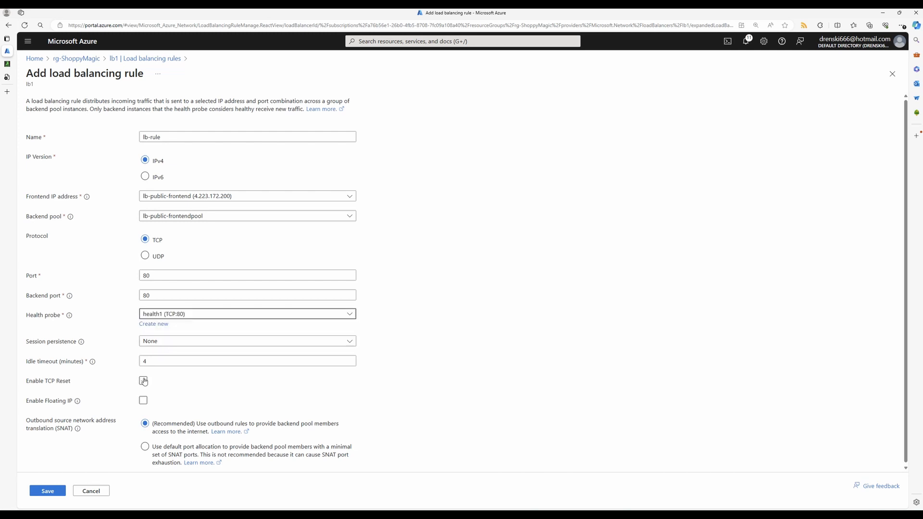
click(175, 361)
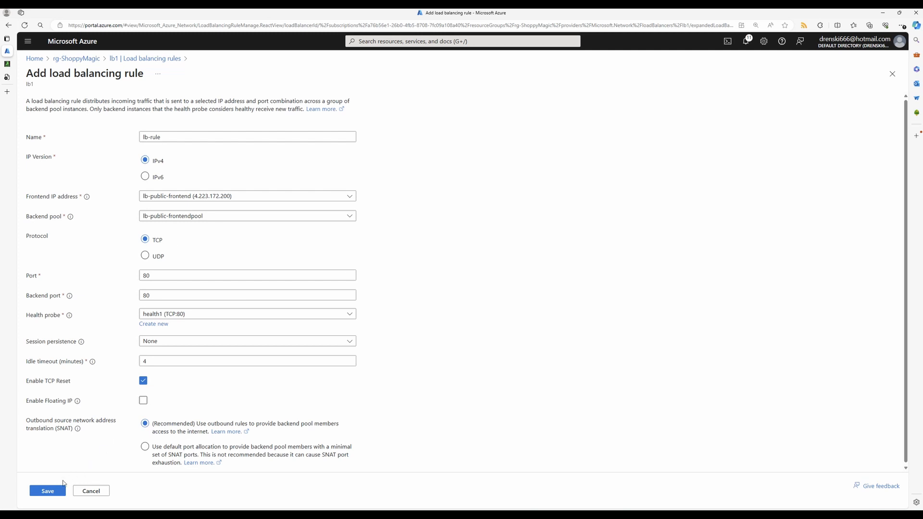
click(51, 491)
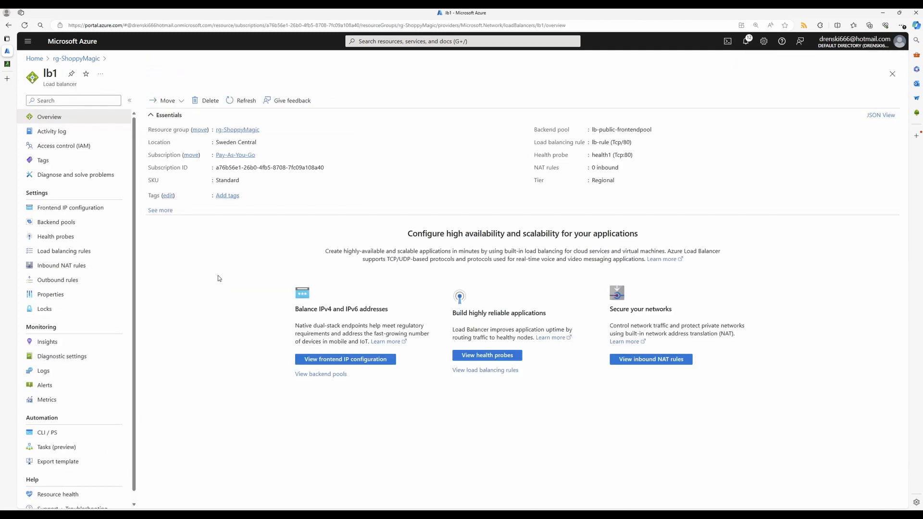
- Add both vmss-frontend VMs on vnet-ShoppyMagic to lb-public-frontendpool and save
click(56, 222)
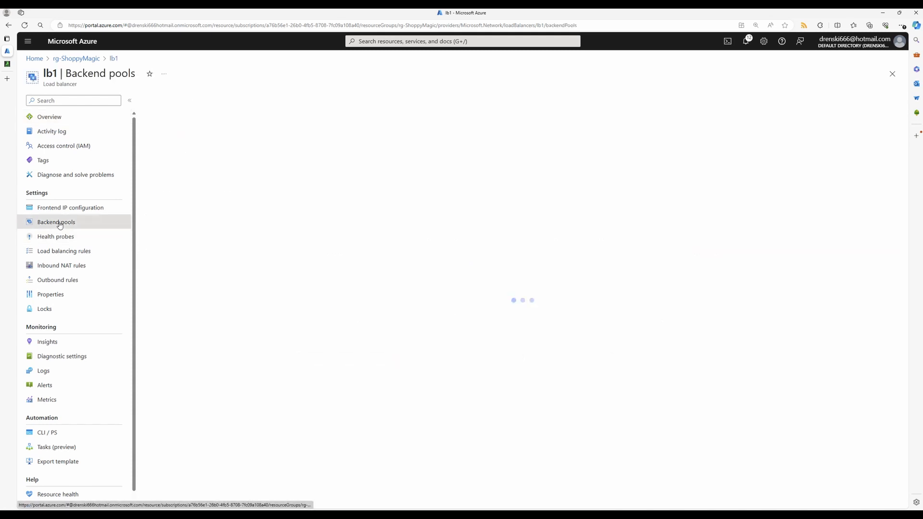
click(202, 236)
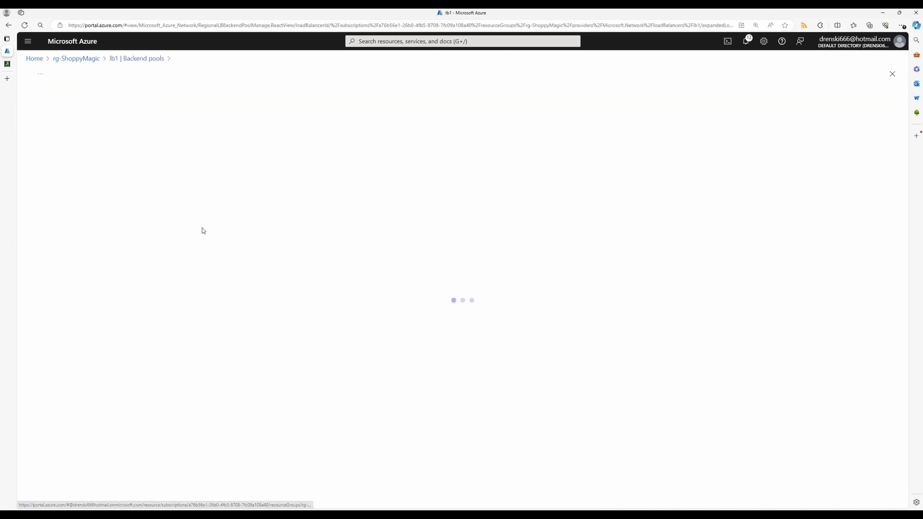
click(180, 116)
click(178, 129)
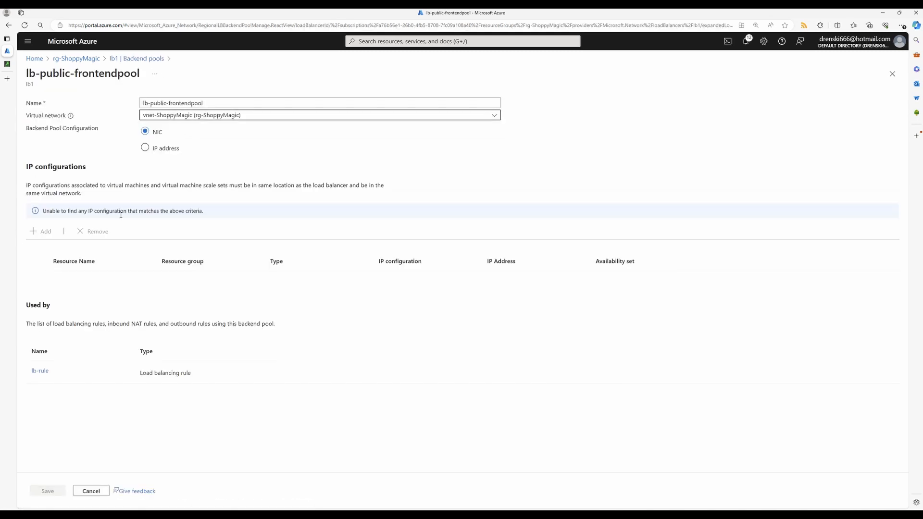
click(41, 216)
click(434, 188)
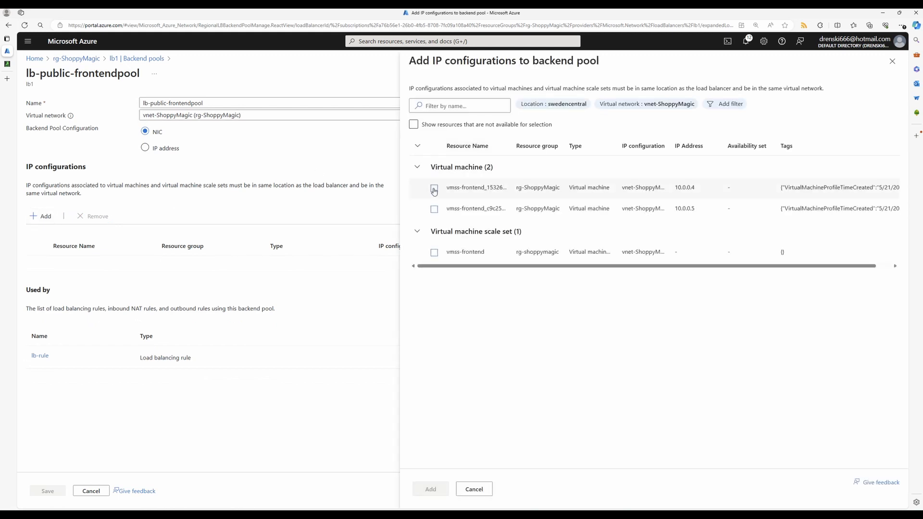
click(434, 209)
click(430, 489)
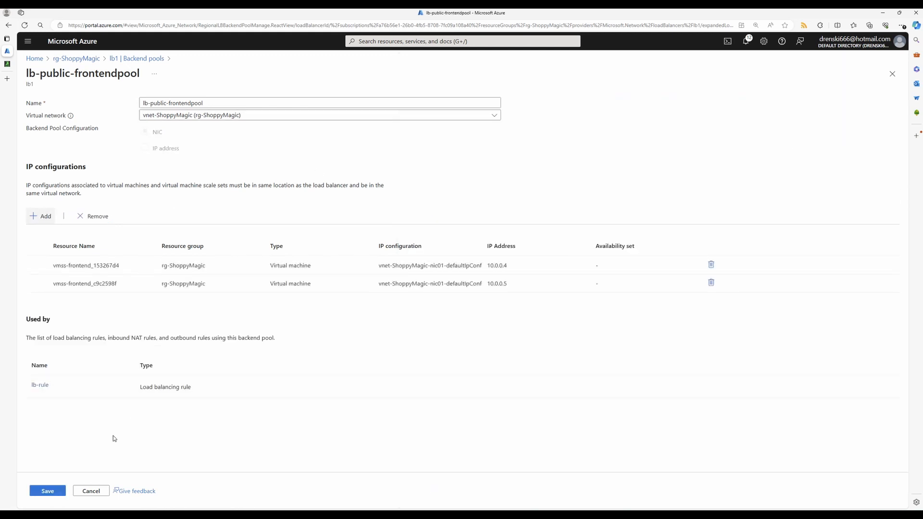
click(50, 491)
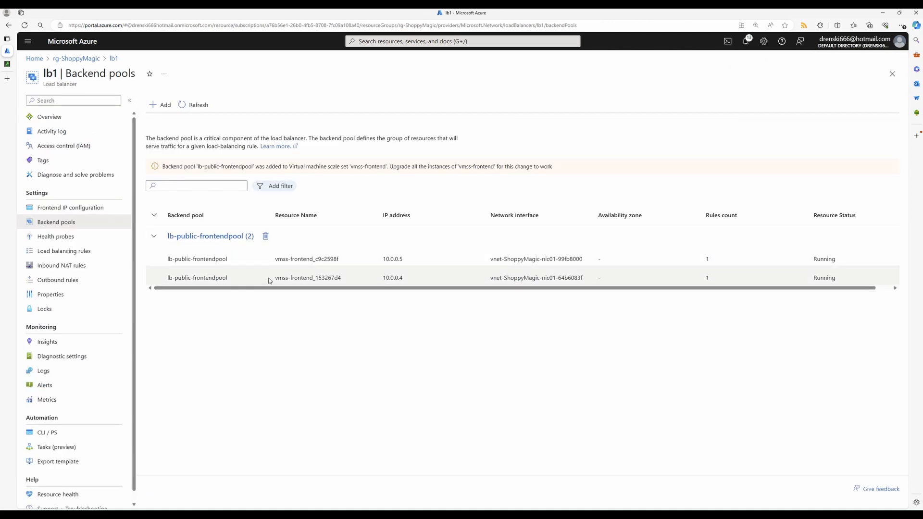
- Open lb-public-ip in rg-ShoppyMagic and copy its address 4.223.172.200
click(96, 53)
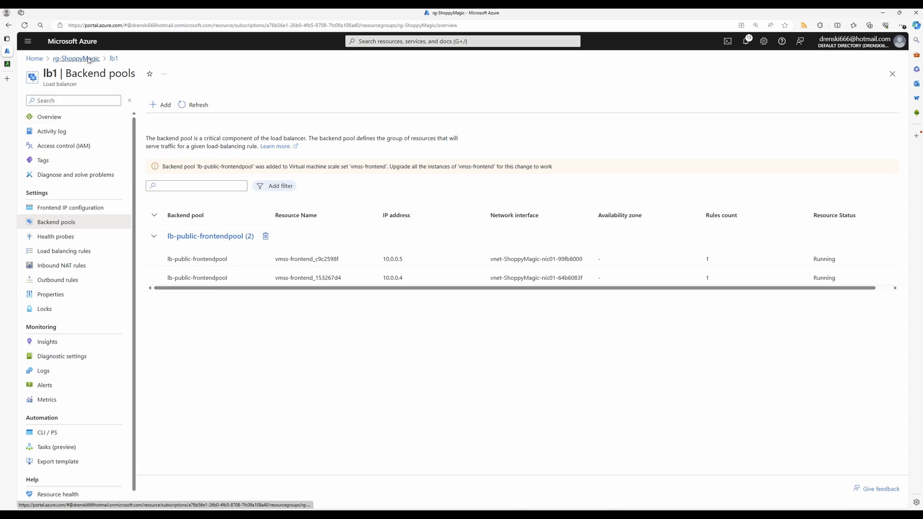
click(192, 272)
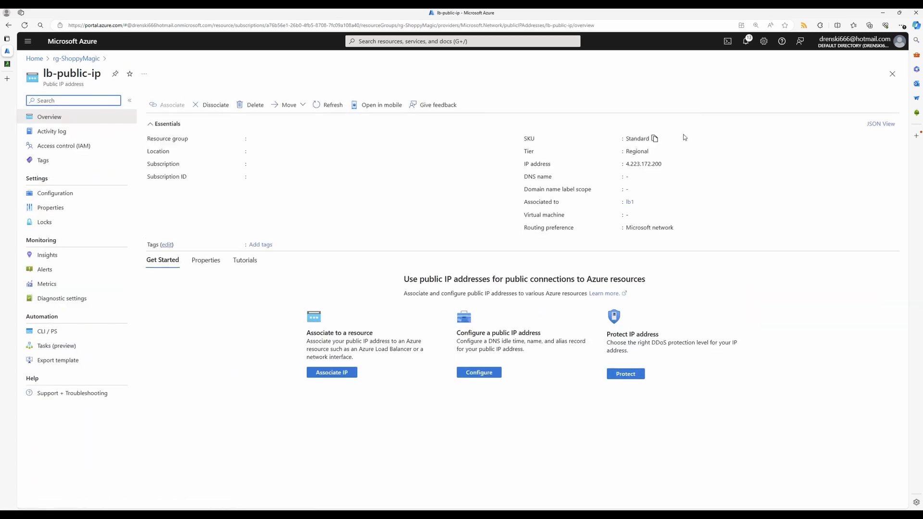
click(667, 165)
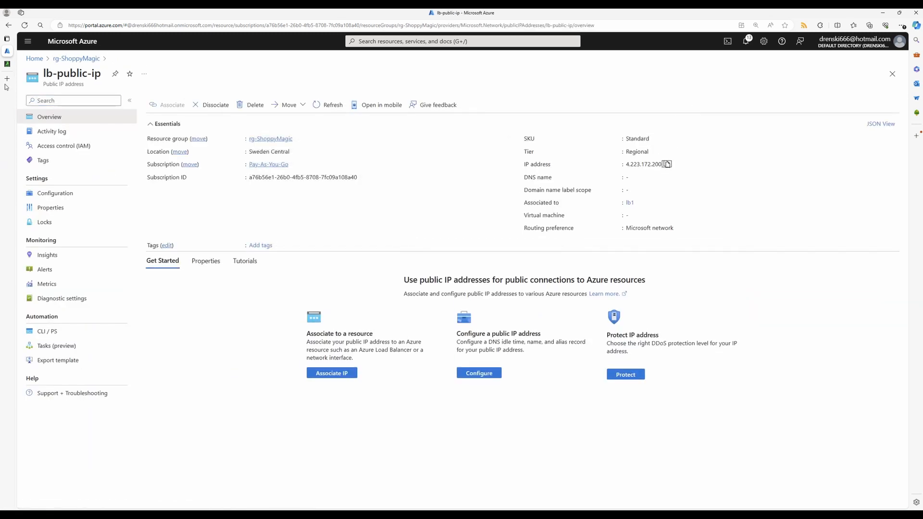
click(21, 91)
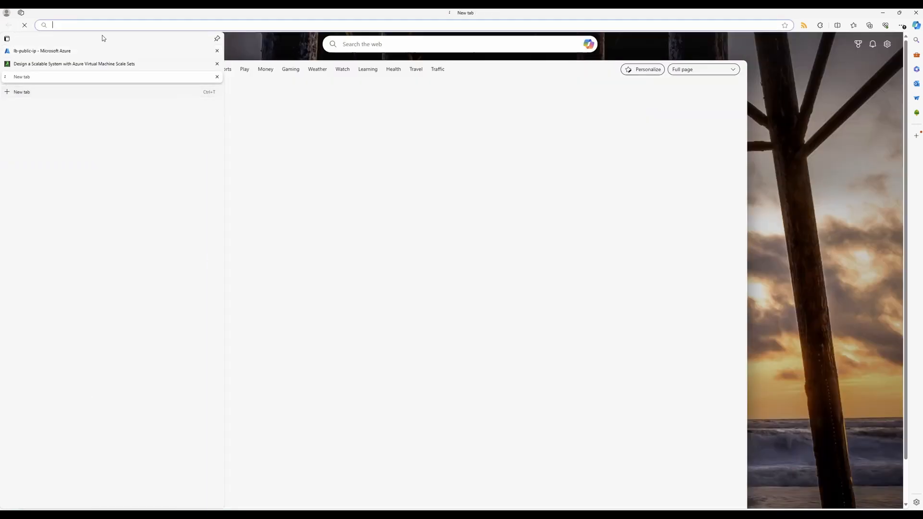
- Browse to 4.223.172.200 and check which VM's nginx page responds
key(ctrl+v)
key(Return)
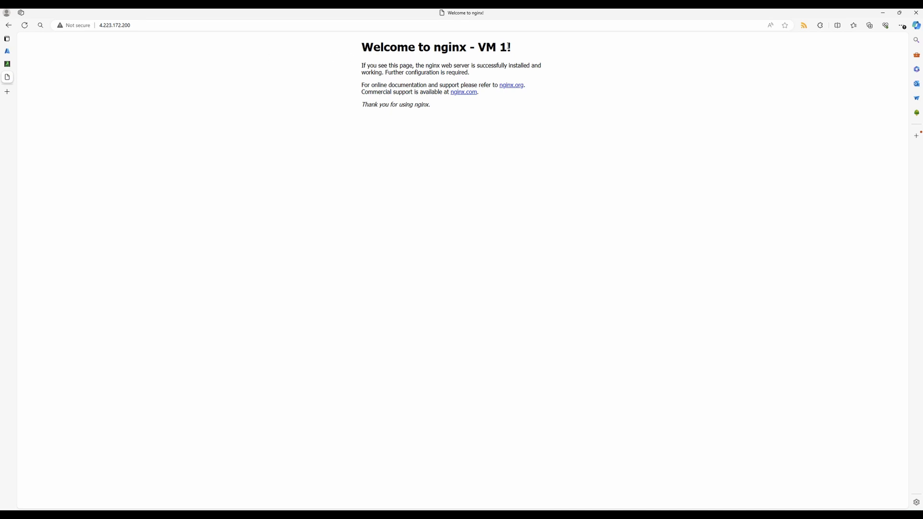
drag(503, 47, 369, 47)
click(371, 166)
drag(510, 44, 485, 47)
click(428, 183)
drag(510, 44, 482, 47)
click(429, 189)
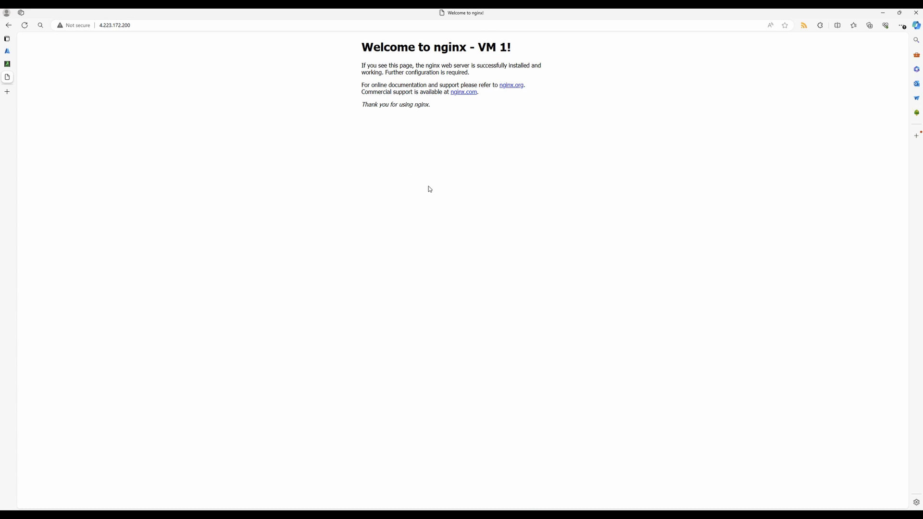
- Reload the IP repeatedly until the page alternates between VM 2 and VM 1
click(295, 25)
key(Return)
key(F5)
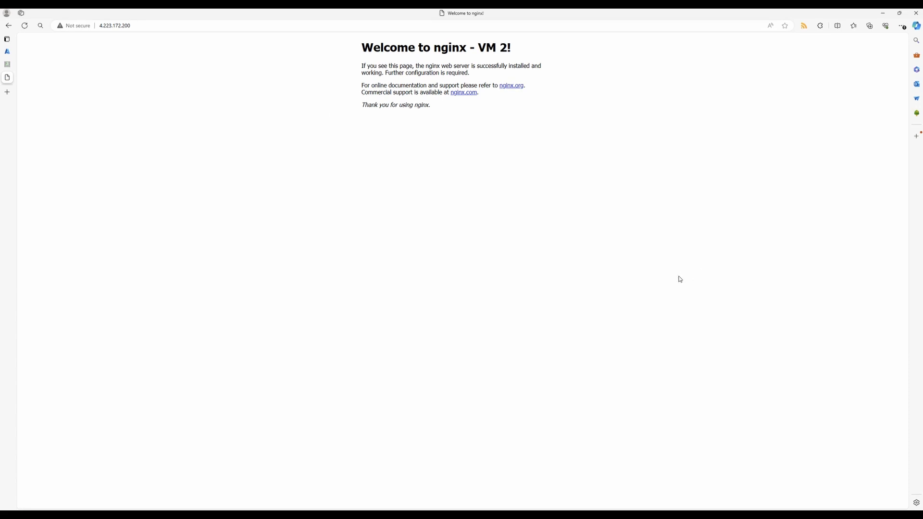
key(F5)
key(F5)
key(F5)
key(F5)
key(F5)
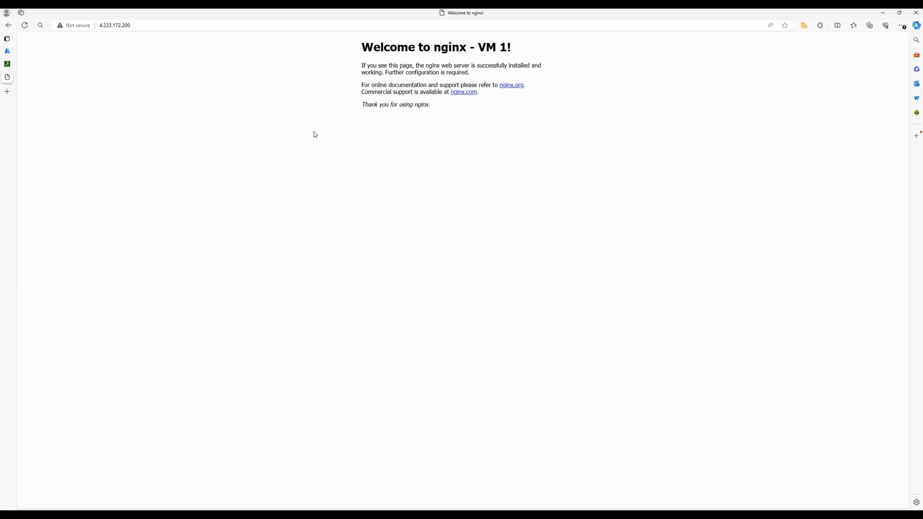
- Return to the 'Design a Scalable System with Azure Virtual Machine Scale Sets' article tab
click(10, 65)
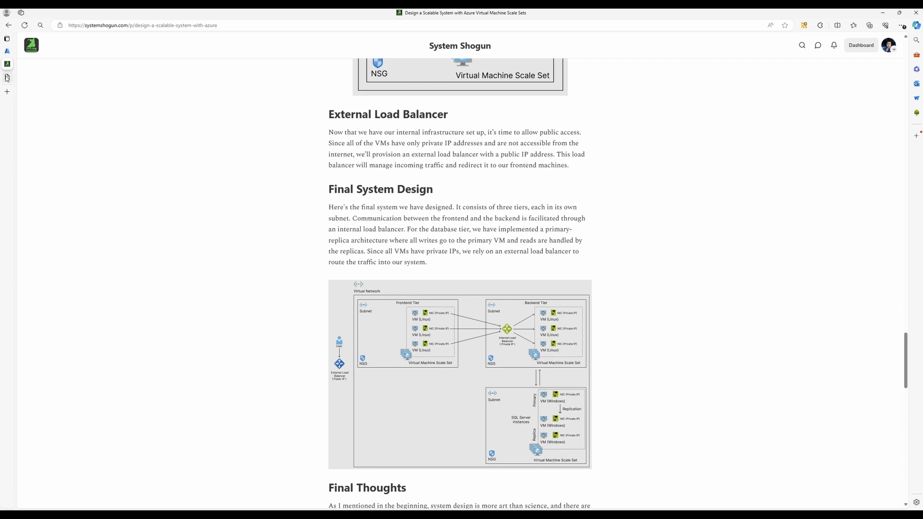
mouse_move(8, 79)
mouse_move(47, 80)
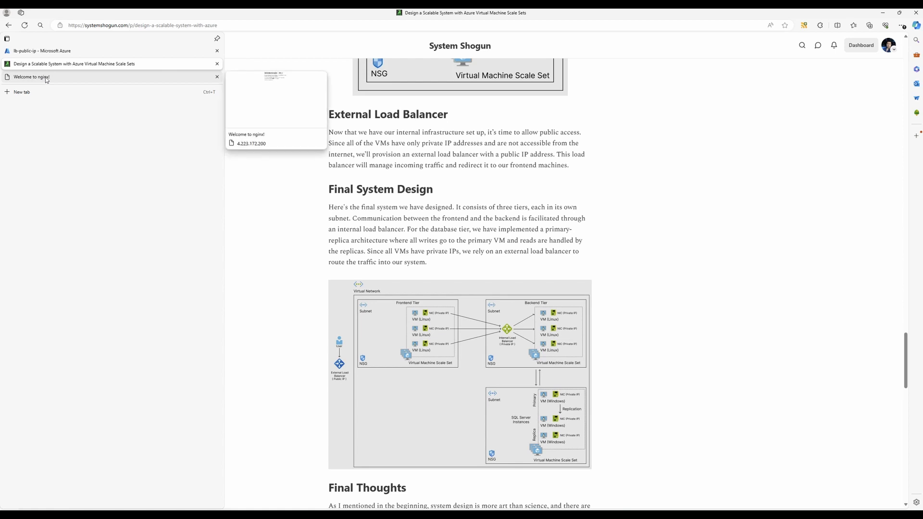